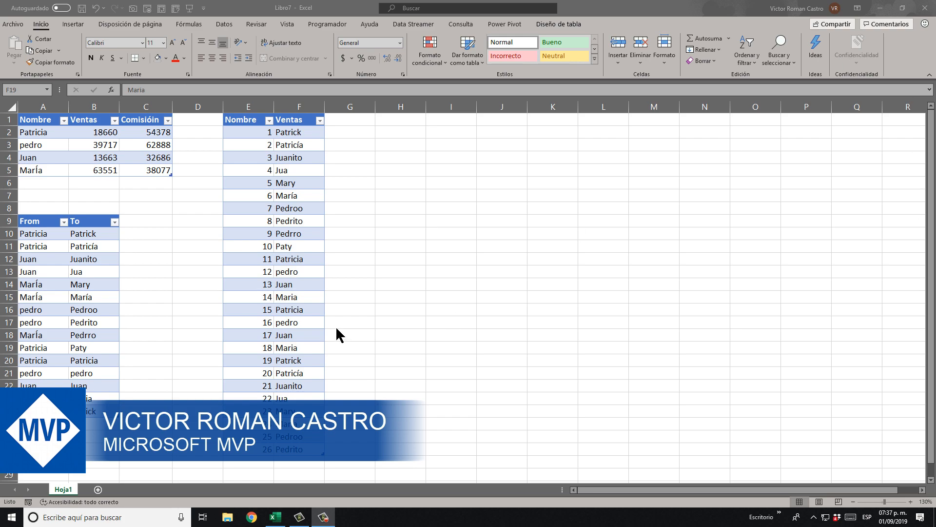
# Examine the three tables on the sheet and the differing spellings of one name in column F
pyautogui.keyDown('ctrl'); pyautogui.scroll(2, 336, 326); pyautogui.keyUp('ctrl')
pyautogui.scroll(1, 161, 271)
pyautogui.click(51, 140)
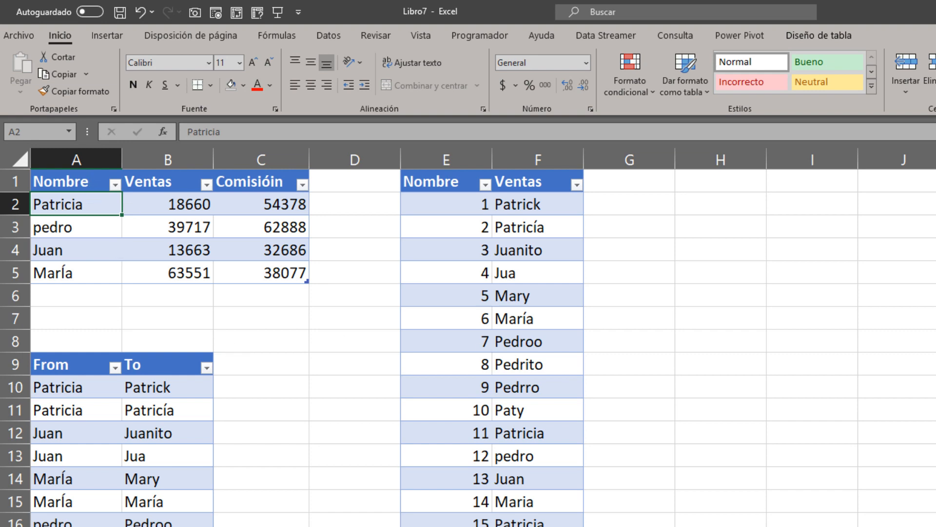
pyautogui.scroll(-4, 551, 291)
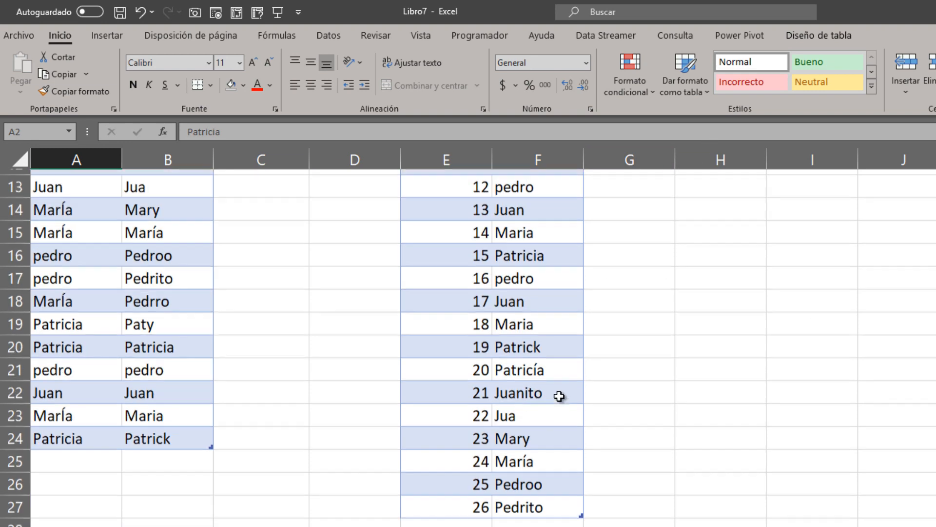
pyautogui.scroll(4, 558, 393)
pyautogui.click(556, 210)
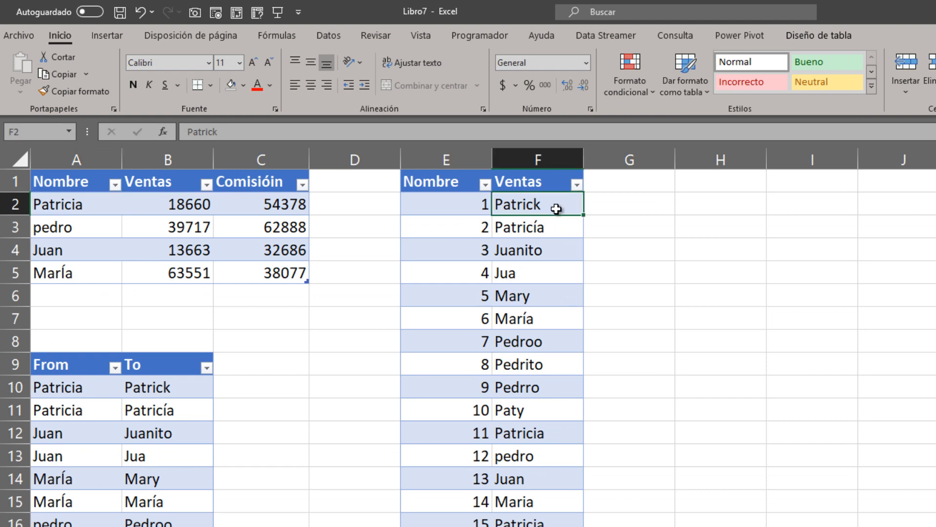
pyautogui.click(559, 230)
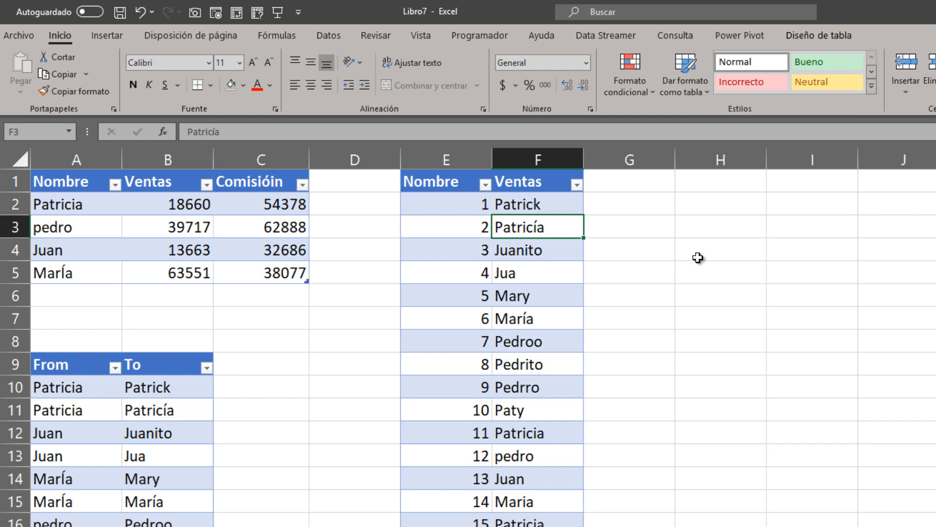
pyautogui.click(560, 209)
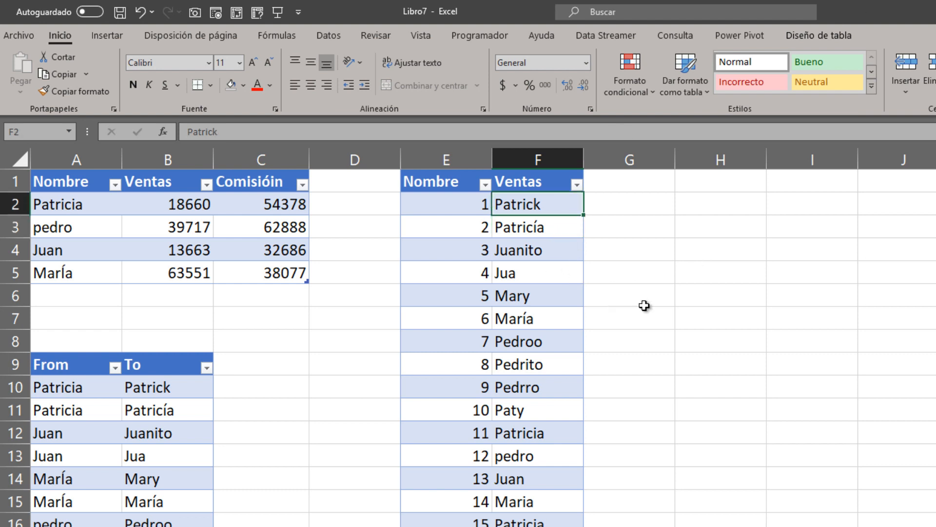
pyautogui.click(555, 232)
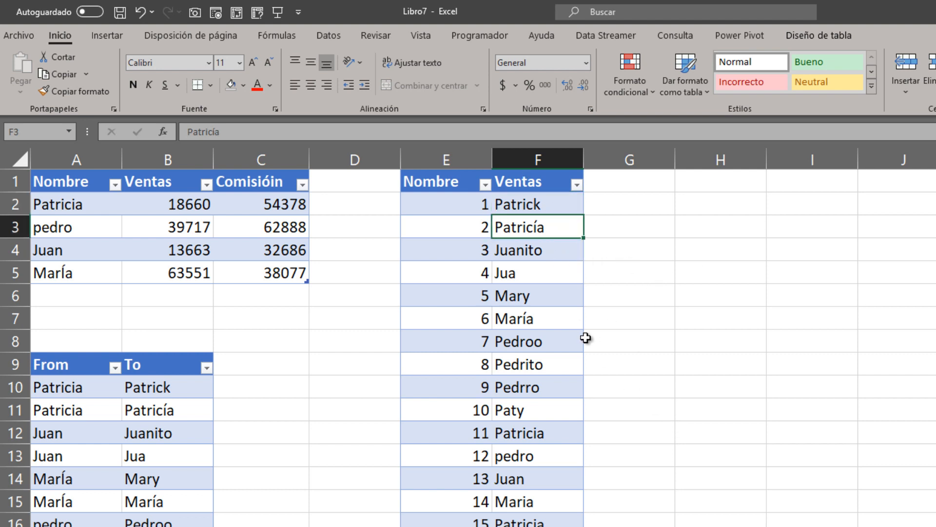
pyautogui.click(555, 415)
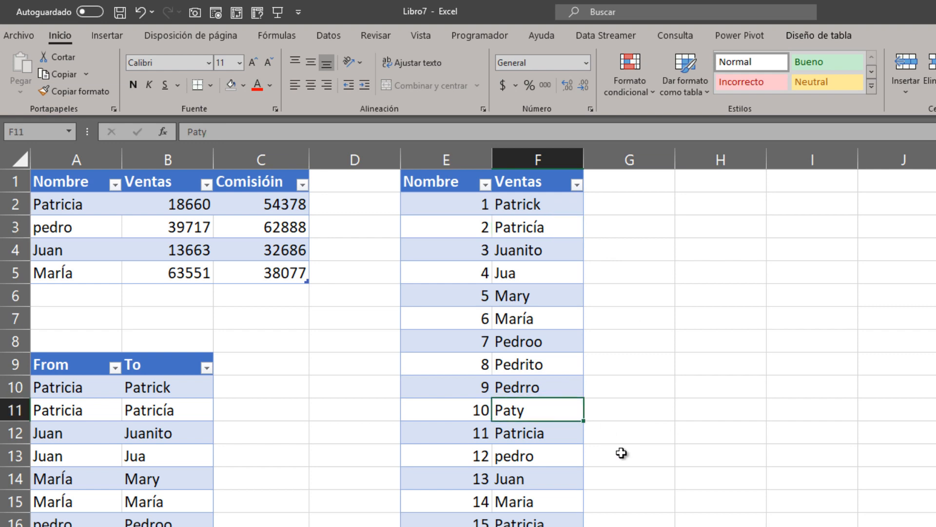
pyautogui.click(555, 433)
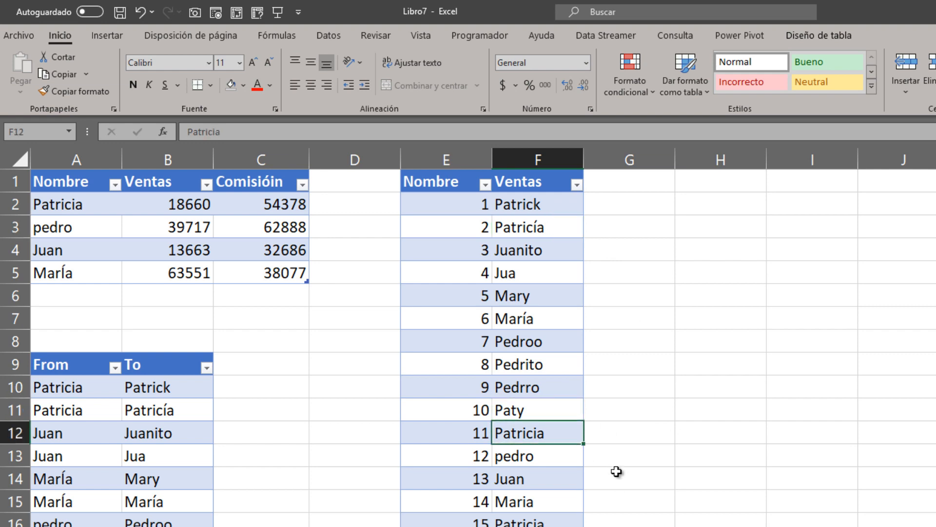
pyautogui.scroll(-1, 600, 478)
pyautogui.scroll(-1, 566, 481)
pyautogui.click(560, 483)
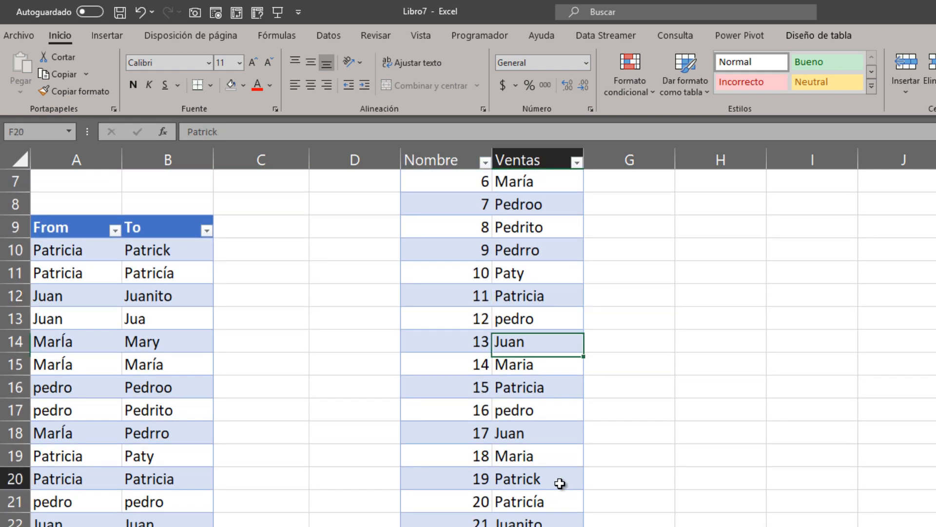
pyautogui.click(556, 503)
pyautogui.scroll(2, 561, 517)
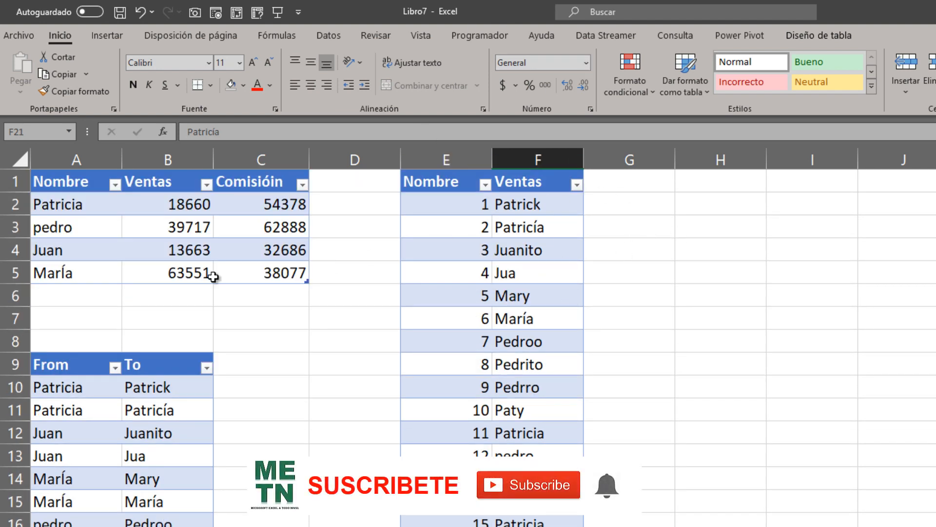
# Compare the names in A2:A5 with their spelling variants in the Ventas column of the E1:F27 table
pyautogui.click(97, 208)
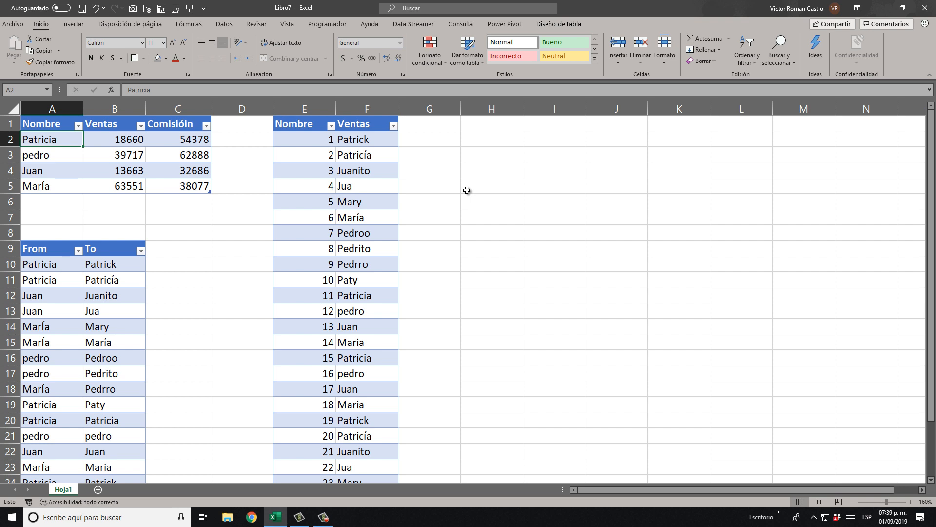
pyautogui.click(65, 153)
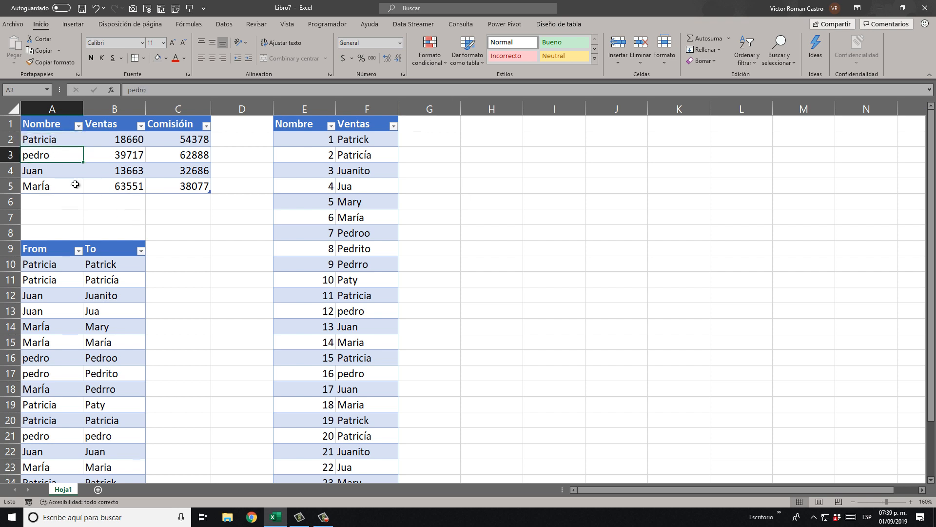
pyautogui.click(55, 175)
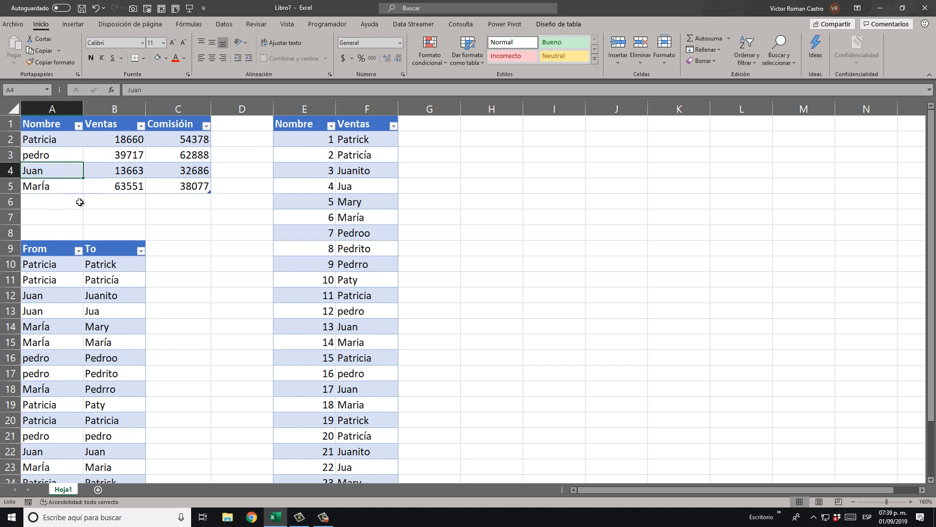
pyautogui.click(63, 188)
pyautogui.click(370, 201)
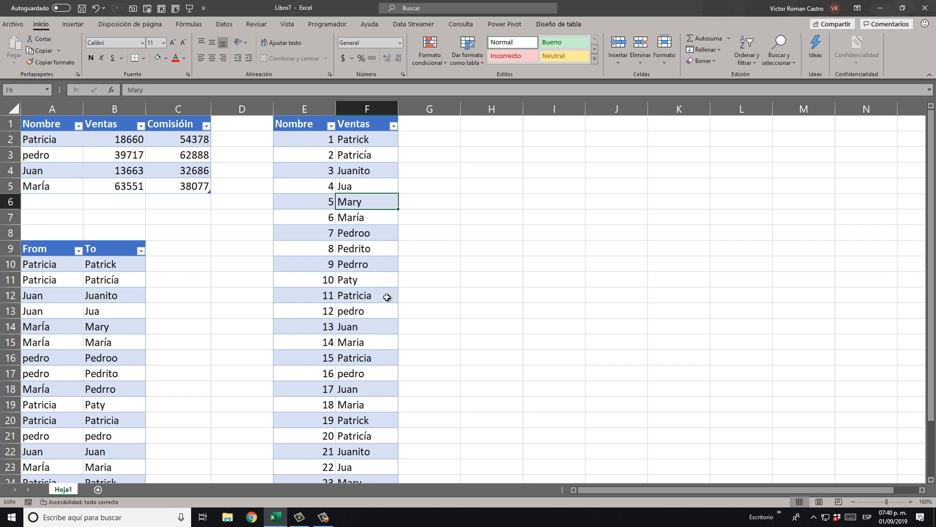
pyautogui.click(380, 340)
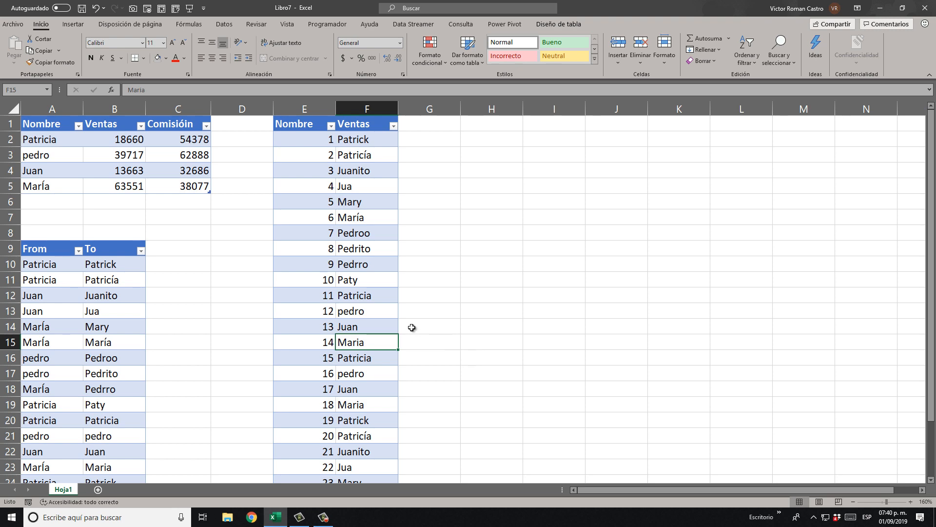
pyautogui.scroll(-1, 400, 383)
pyautogui.scroll(1, 389, 399)
pyautogui.scroll(-2, 390, 385)
pyautogui.click(382, 358)
pyautogui.click(376, 380)
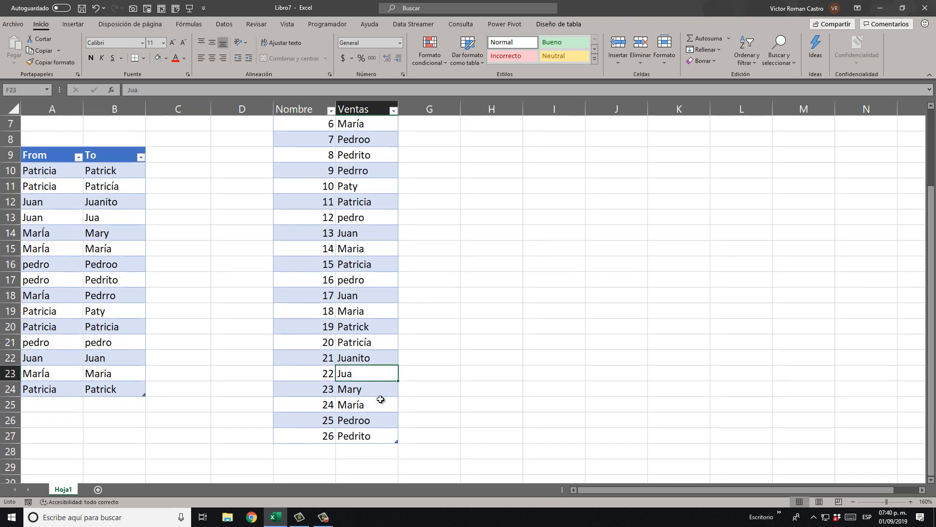
pyautogui.scroll(2, 387, 393)
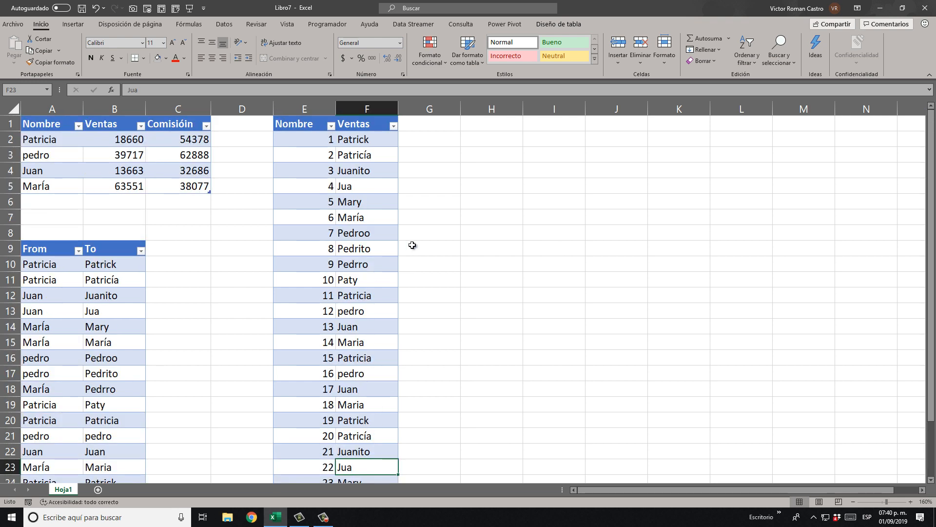
pyautogui.click(372, 236)
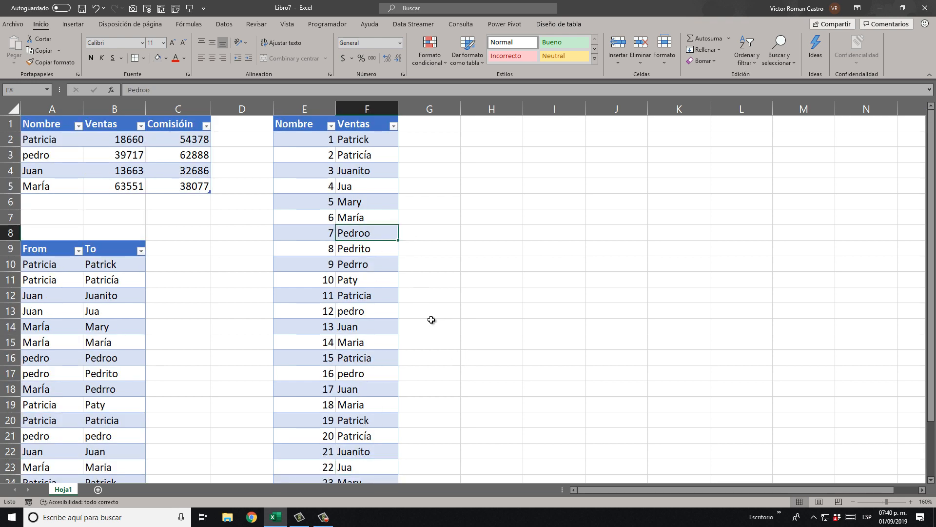
pyautogui.click(393, 249)
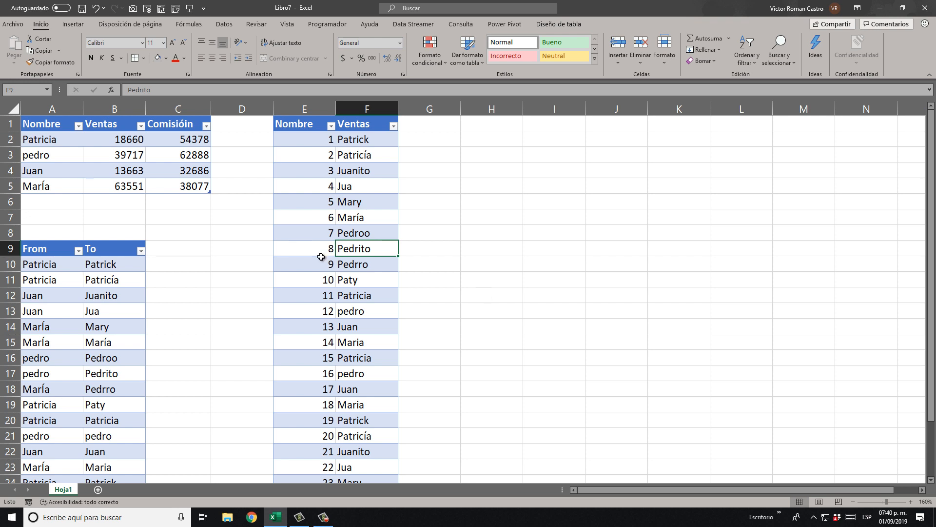
# Bring the Nombre, Ventas and Comisióin table in A1:C5 into Power Query and load it as a connection only
pyautogui.click(66, 139)
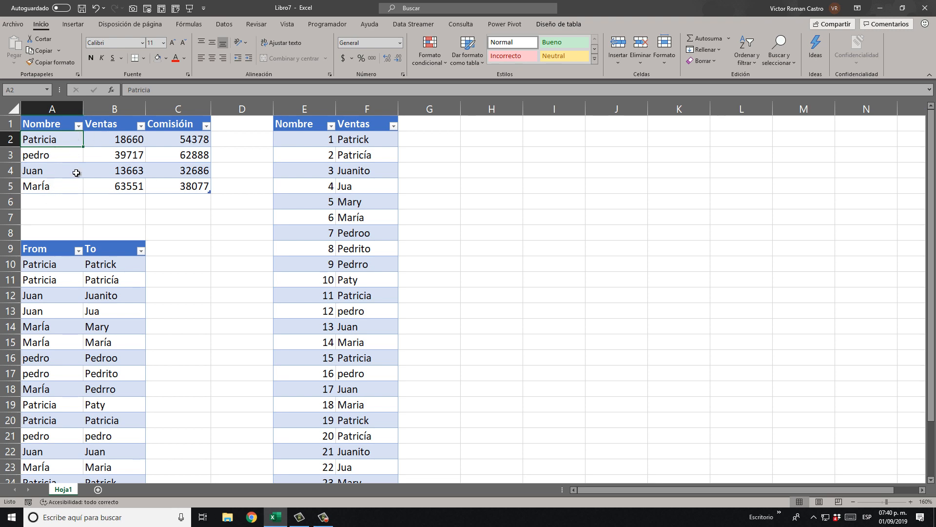
pyautogui.click(227, 25)
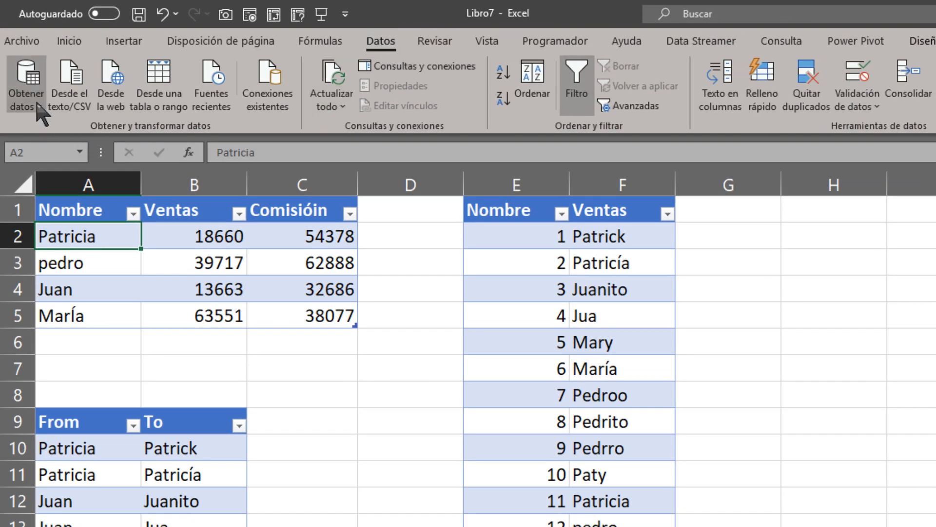
pyautogui.click(168, 105)
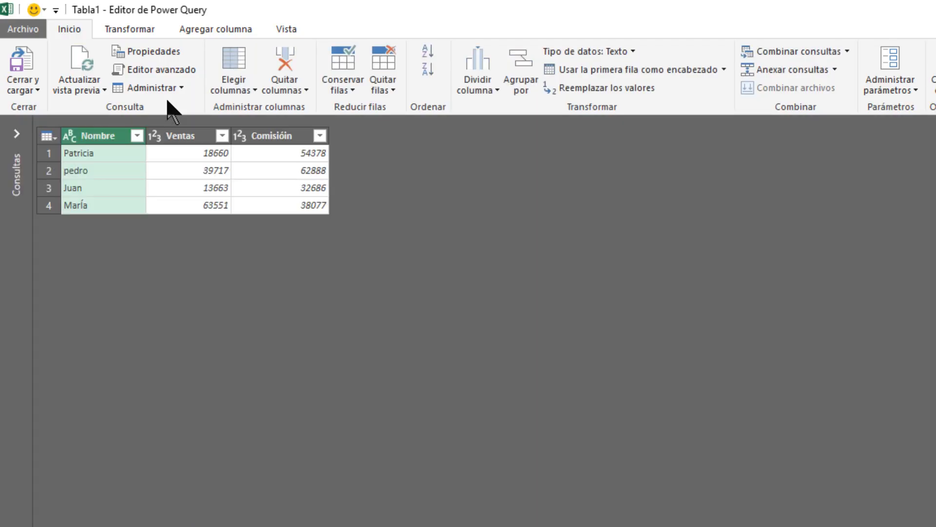
pyautogui.click(34, 86)
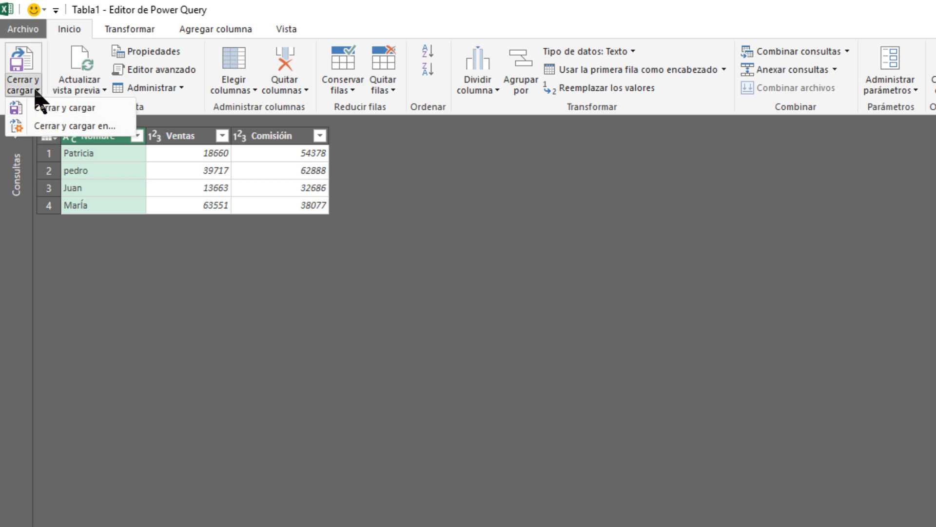
pyautogui.click(83, 126)
pyautogui.click(326, 430)
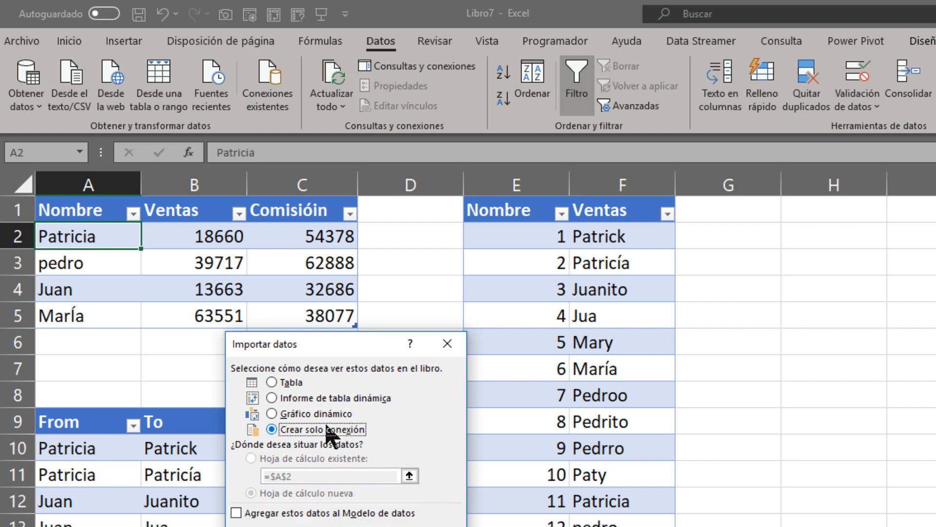
pyautogui.press('Return')
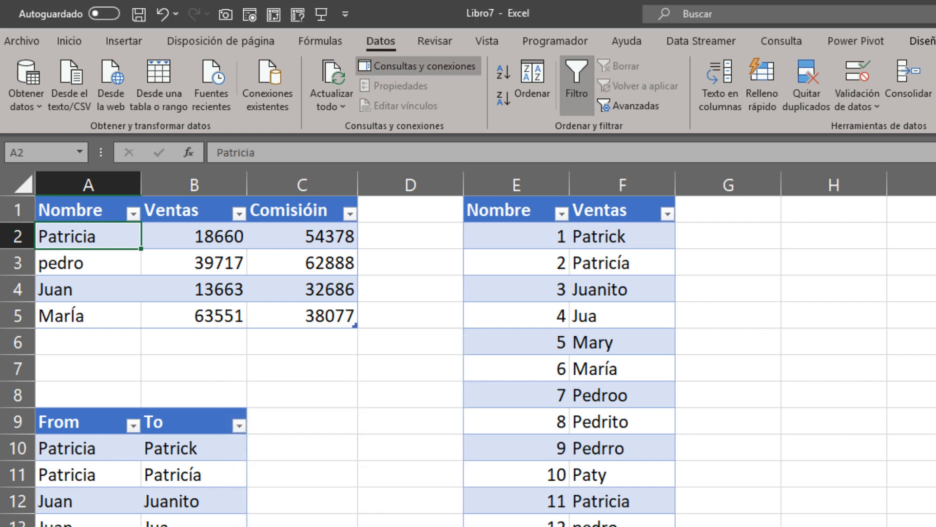
# Bring the two-column table starting at E1 into Power Query and load it as a connection only
pyautogui.click(599, 239)
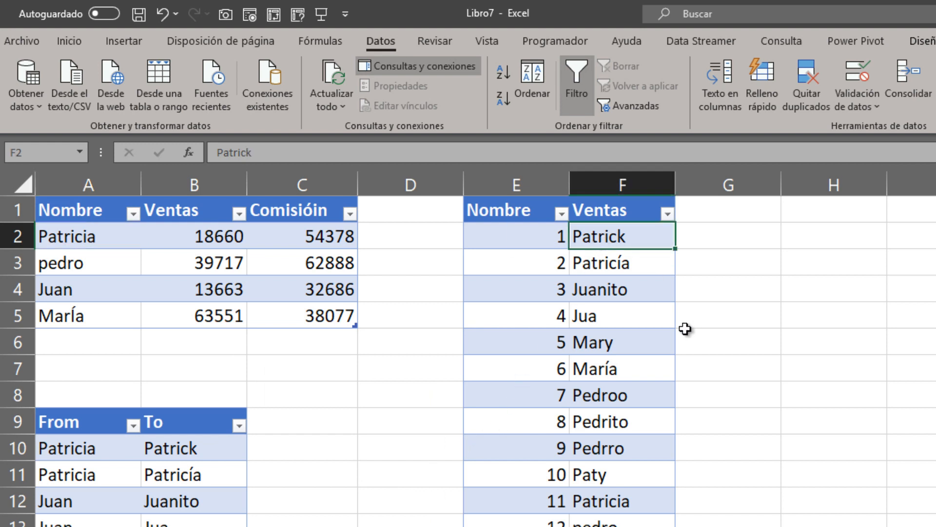
pyautogui.click(575, 312)
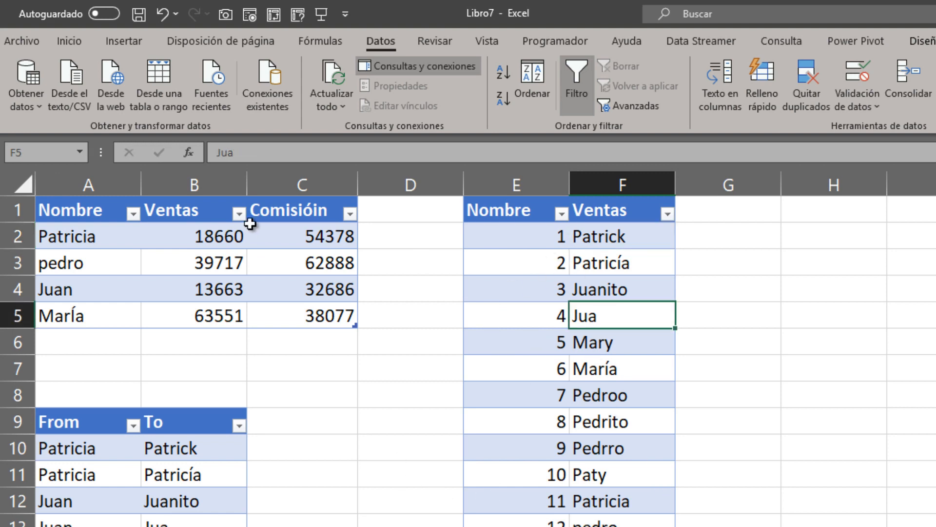
pyautogui.click(175, 83)
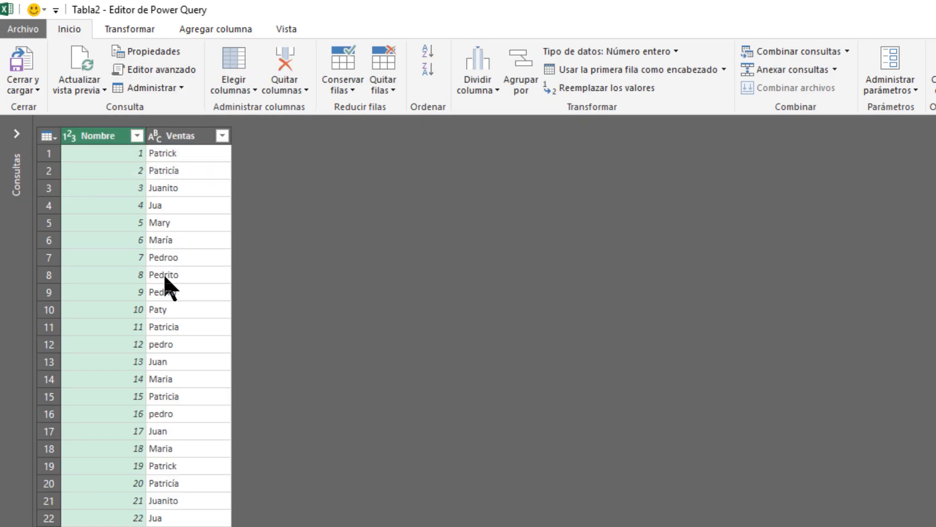
pyautogui.click(32, 91)
pyautogui.click(54, 126)
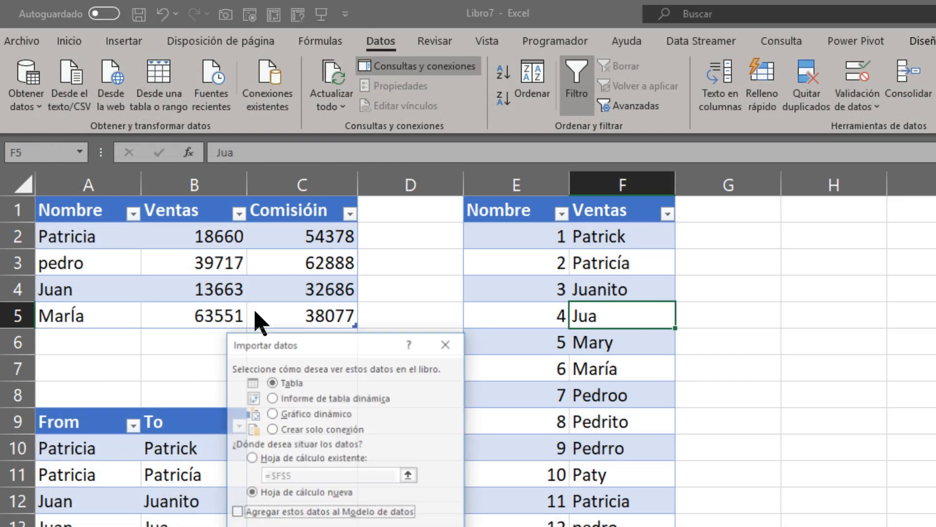
pyautogui.click(323, 431)
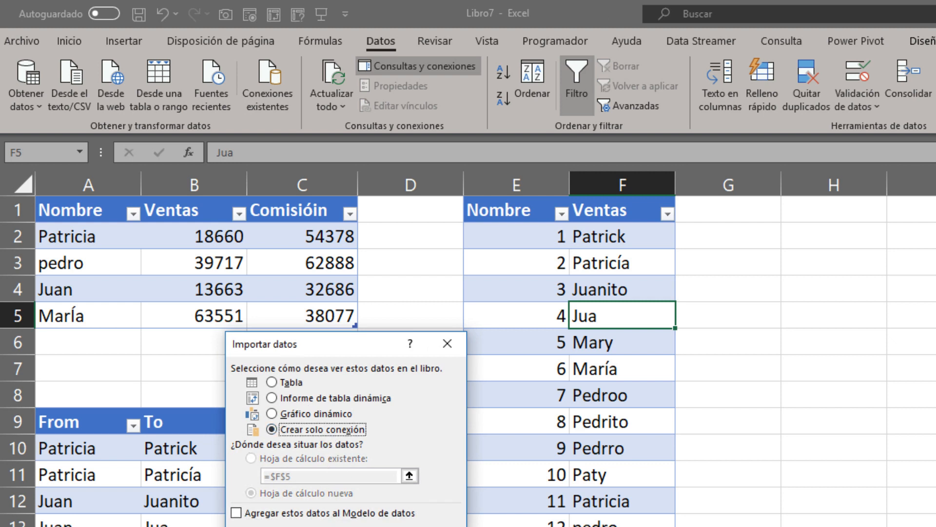
pyautogui.press('Return')
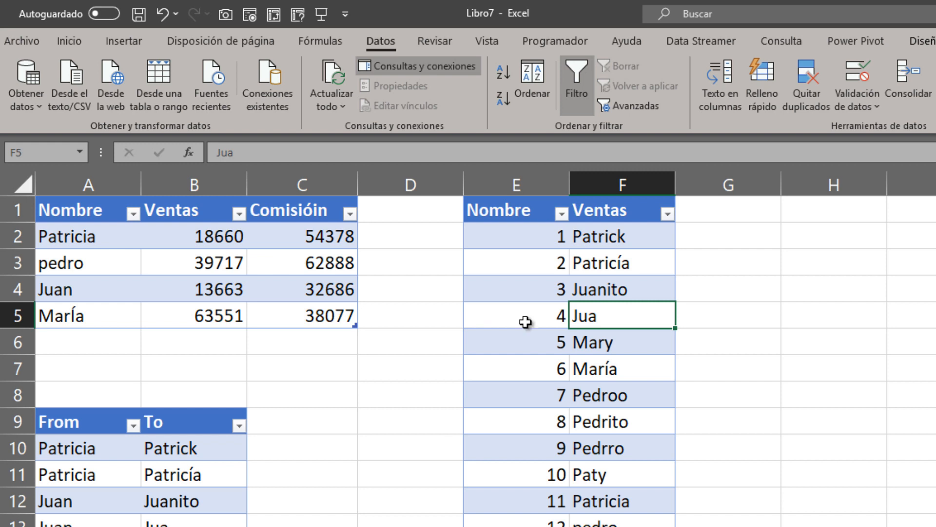
# Review the A1:C5 sales table alongside the name variants in column F, including cells F2 and F11
pyautogui.click(288, 290)
pyautogui.click(579, 336)
pyautogui.click(367, 306)
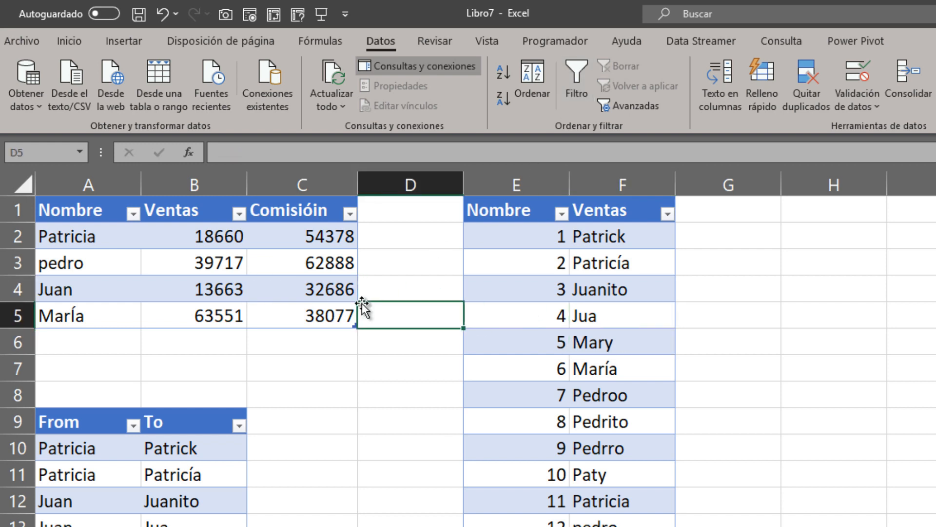
pyautogui.click(318, 306)
pyautogui.click(658, 345)
pyautogui.click(324, 296)
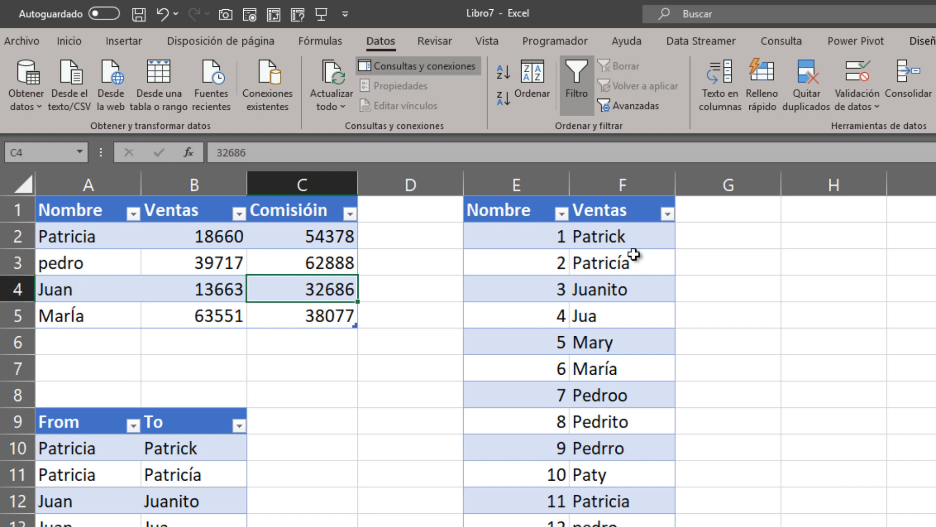
pyautogui.click(622, 238)
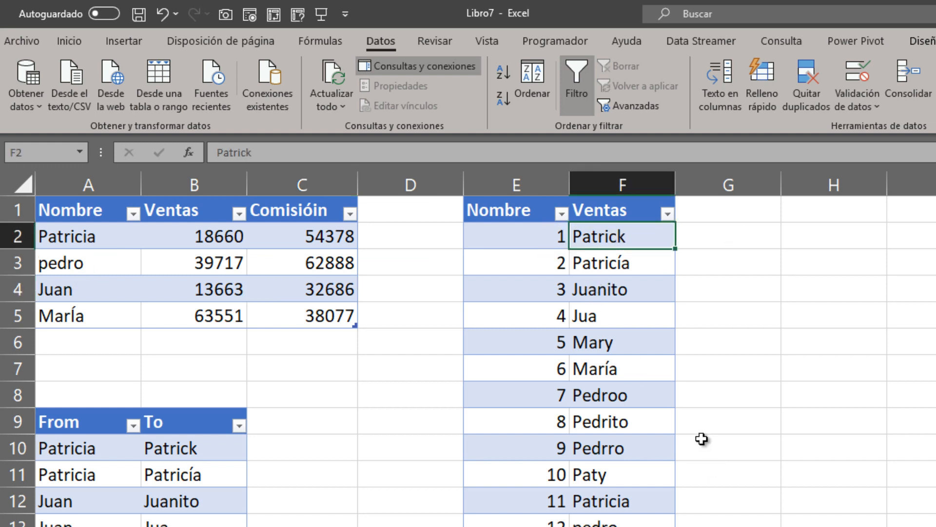
pyautogui.click(623, 472)
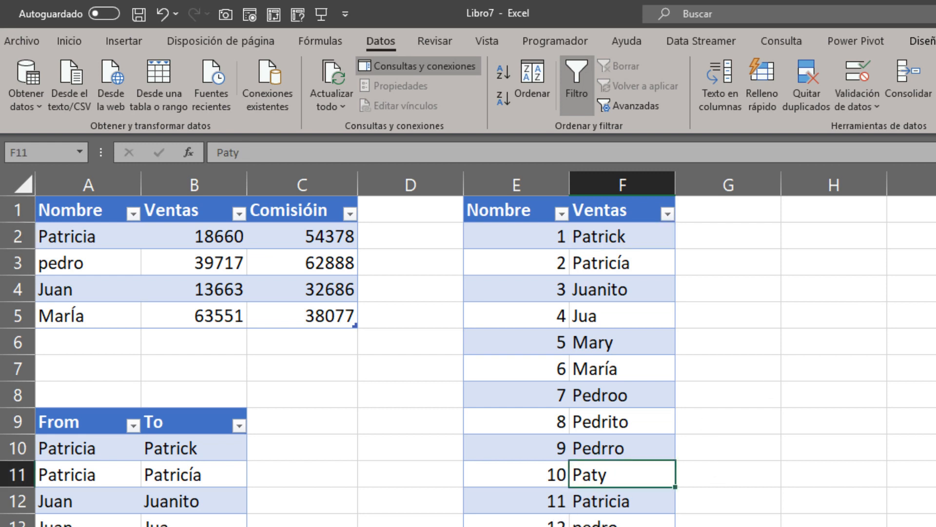
# Start a query merge that matches the Nombre column of Tabla1 with the Ventas column of Tabla2
pyautogui.click(84, 235)
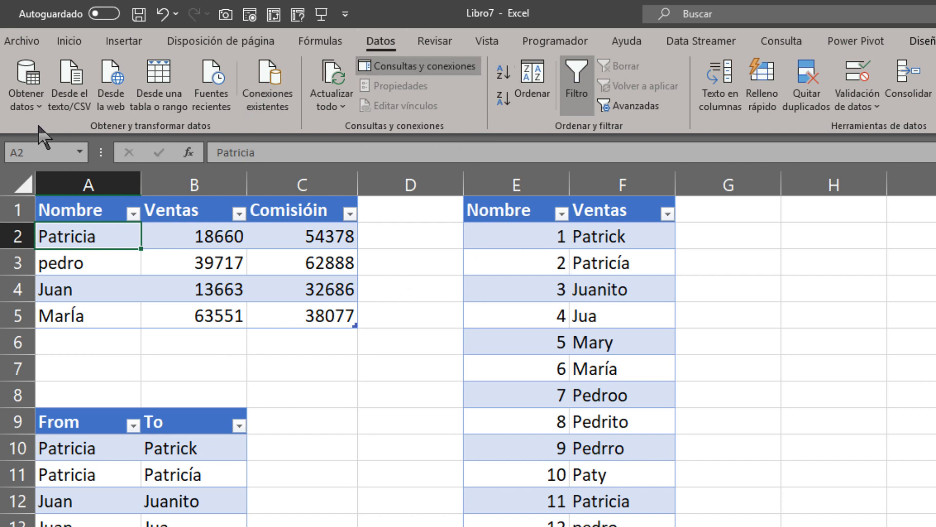
pyautogui.click(34, 92)
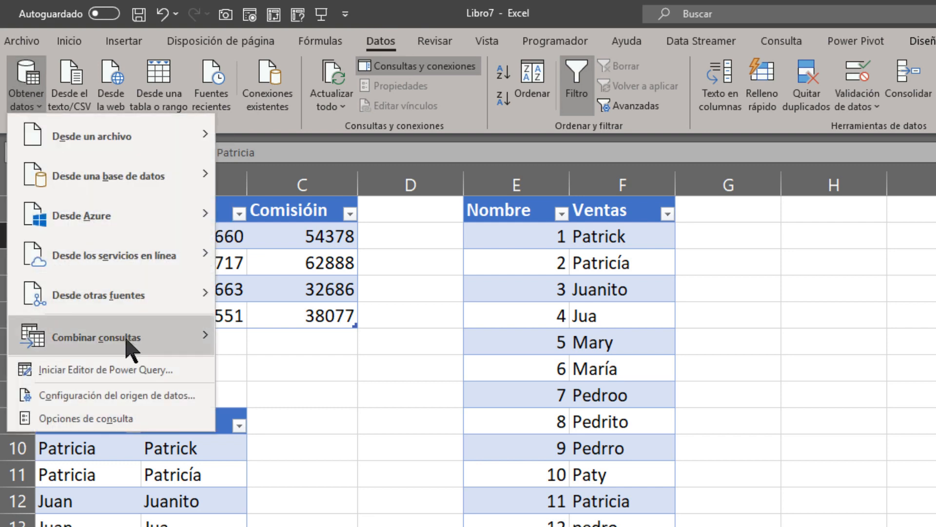
pyautogui.moveTo(129, 341)
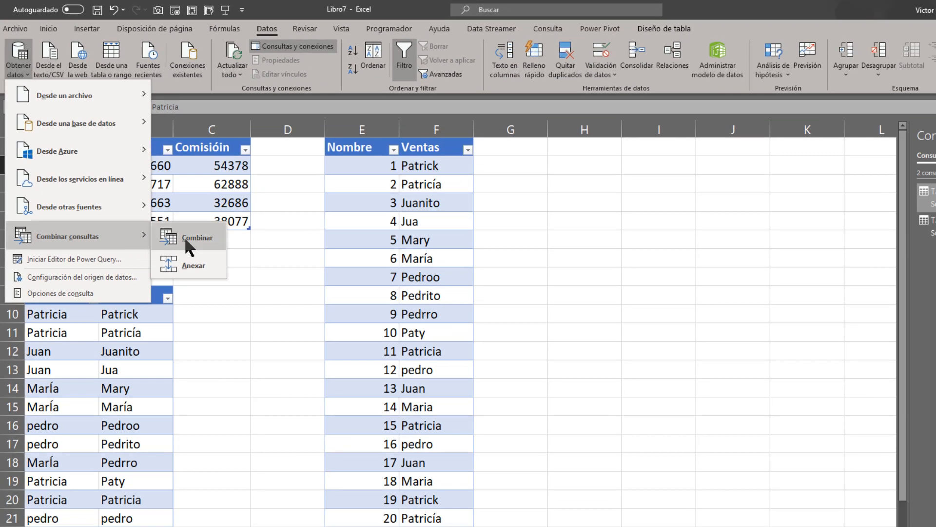
pyautogui.click(186, 244)
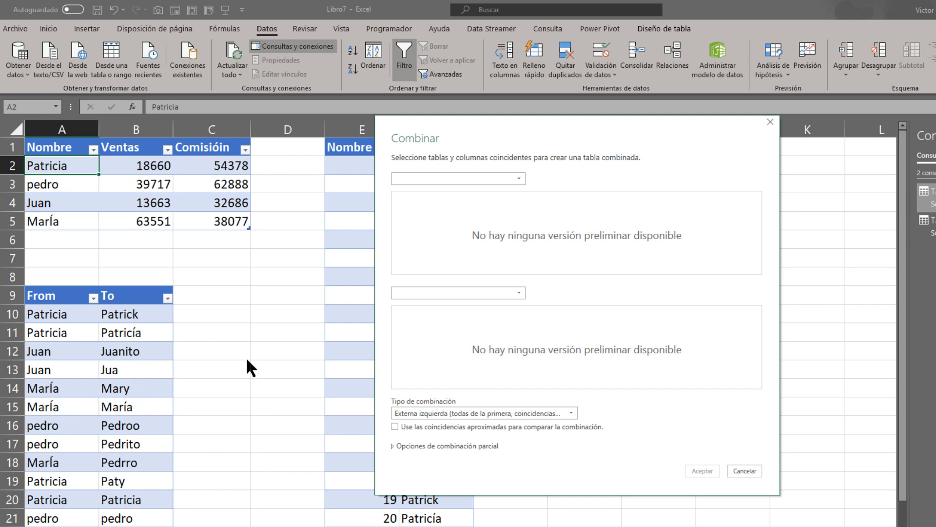
pyautogui.click(520, 177)
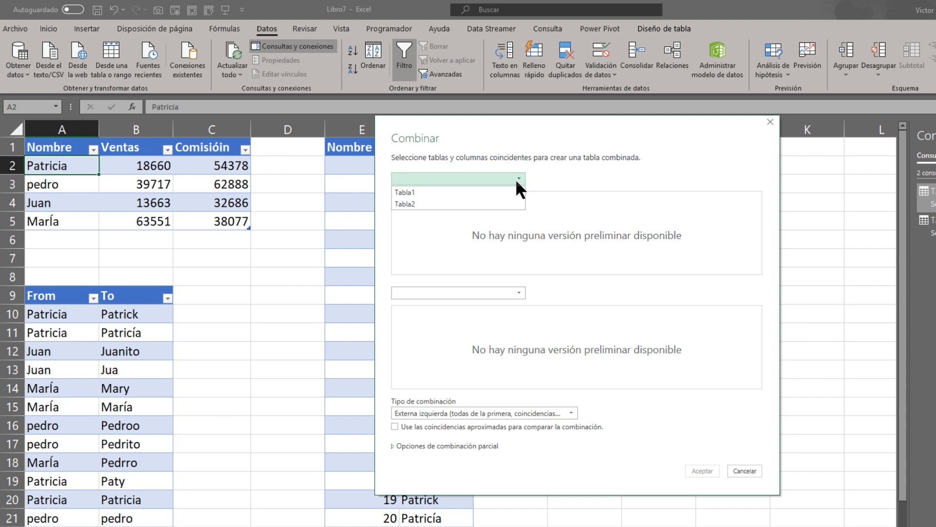
pyautogui.click(496, 192)
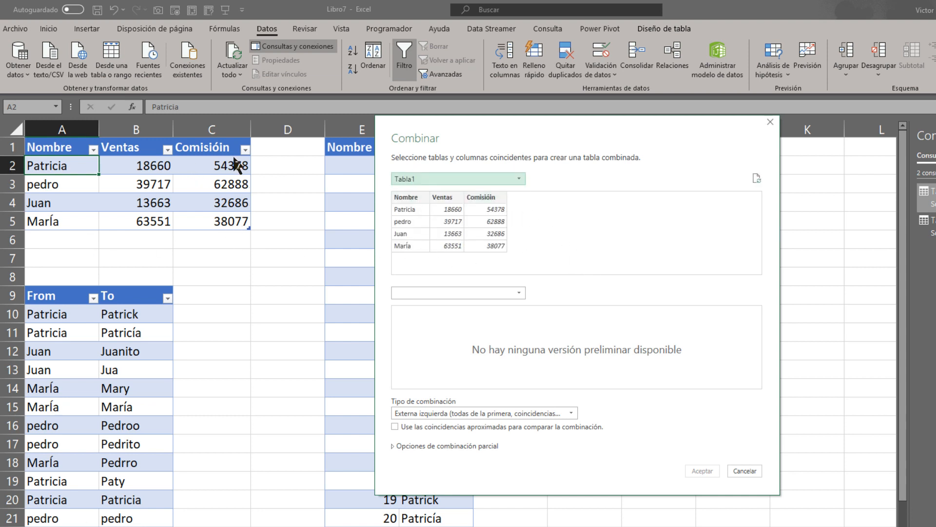
pyautogui.click(411, 195)
pyautogui.click(515, 292)
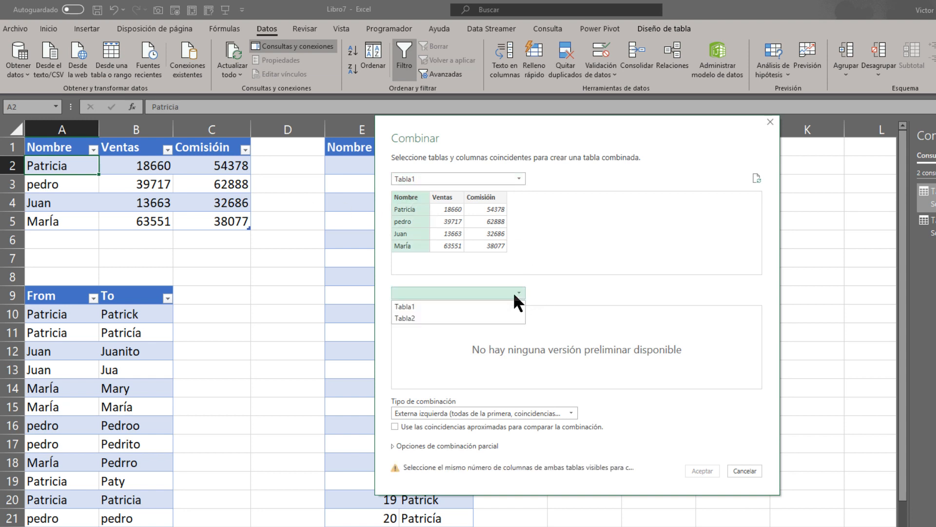
pyautogui.click(465, 317)
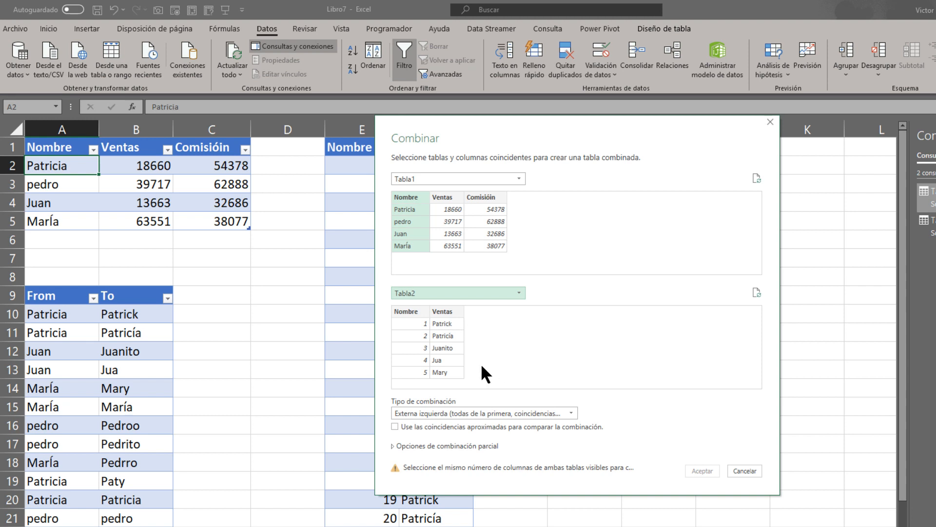
pyautogui.click(443, 311)
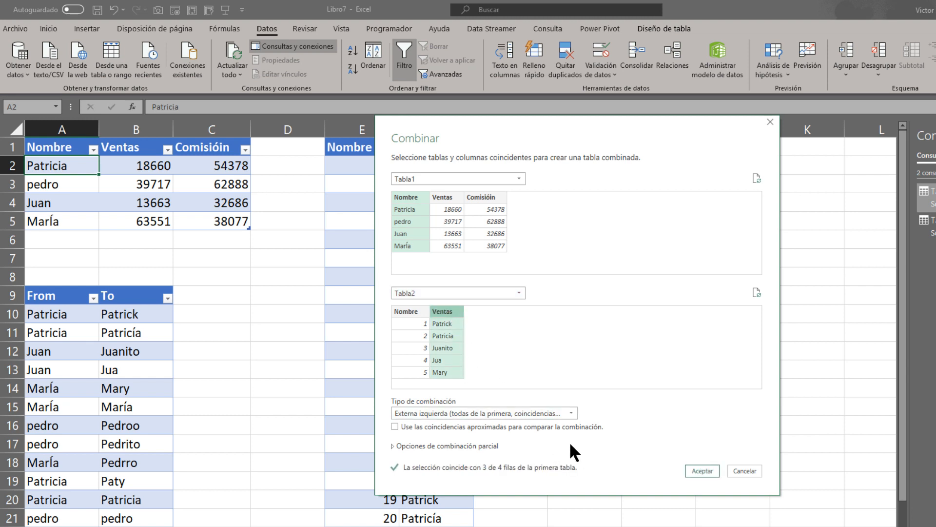
# Set the join type to Externa completa (todas las filas de ambas), enable approximate matching and create the merged query
pyautogui.click(546, 413)
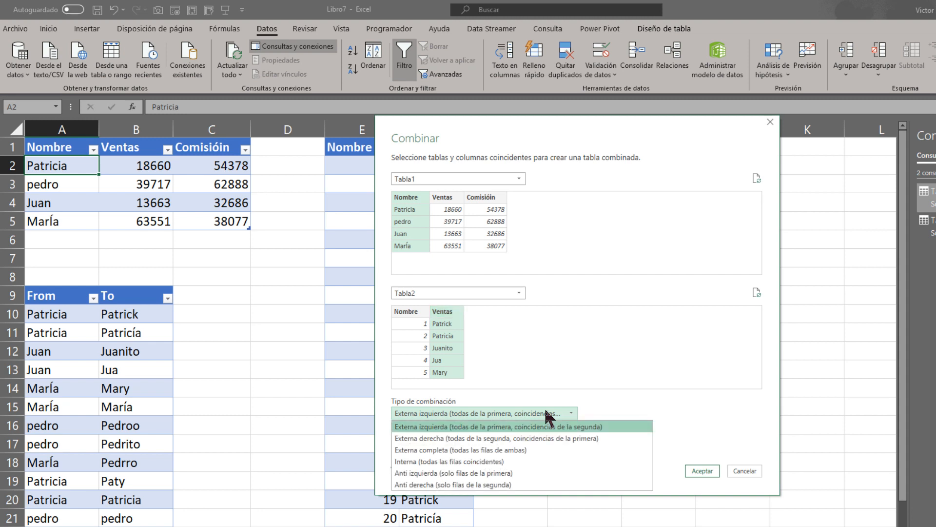
pyautogui.click(554, 449)
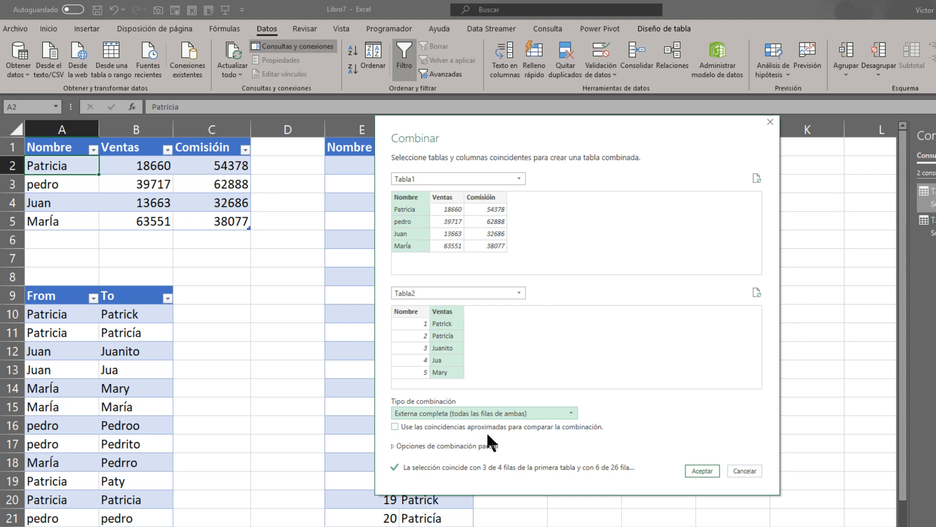
pyautogui.click(582, 428)
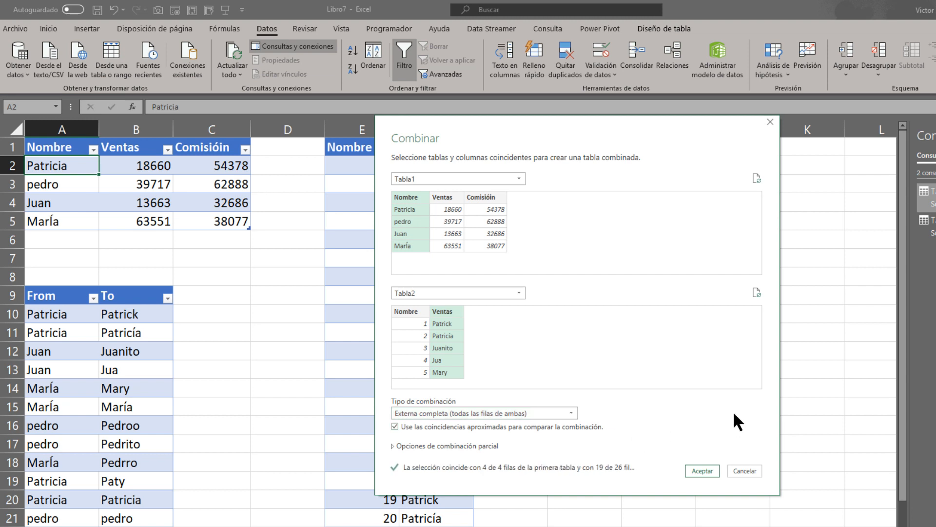
pyautogui.click(705, 469)
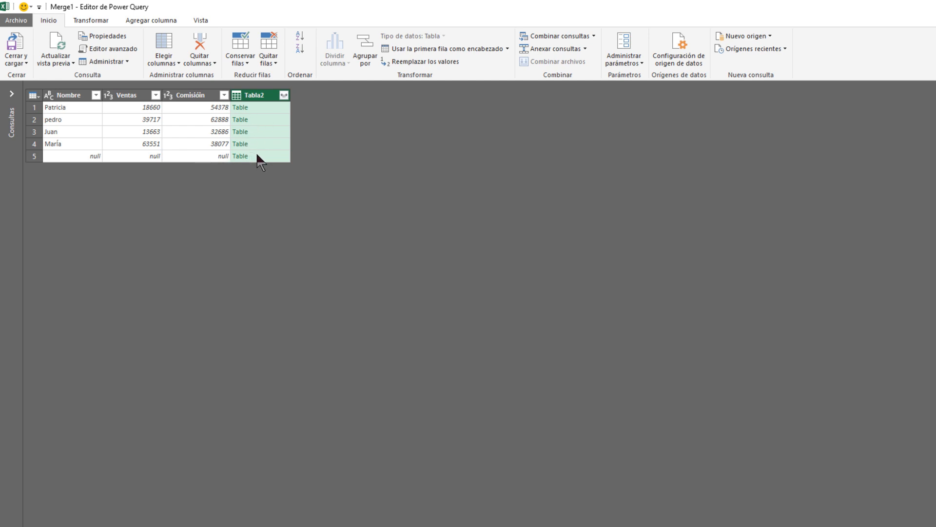
# Expand the merged Tabla2 column into its Nombre and Ventas fields, and discard the merge query on closing the editor
pyautogui.click(284, 95)
pyautogui.click(218, 227)
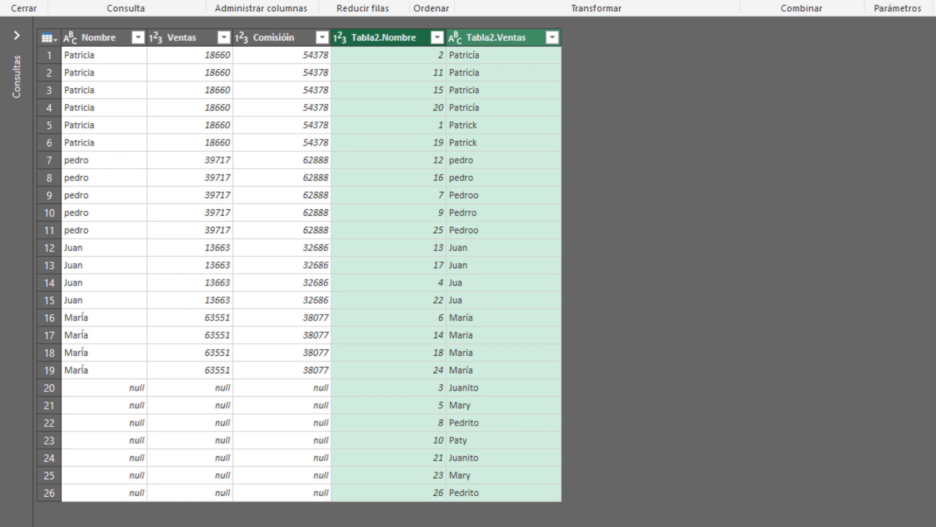
pyautogui.click(869, 363)
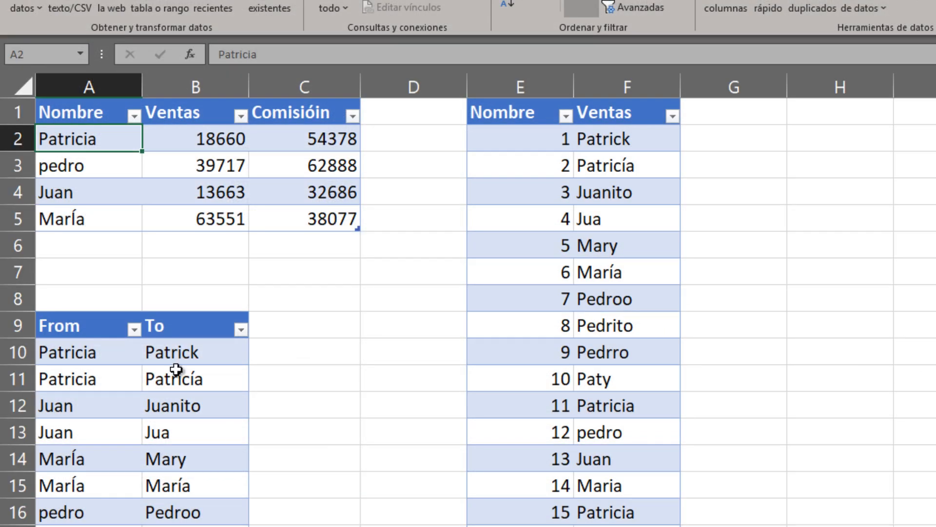
# Set up a new merge of Tabla1 and Tabla2, again pairing Nombre in the first with Ventas in the second
pyautogui.scroll(-2, 178, 370)
pyautogui.scroll(2, 230, 372)
pyautogui.click(24, 8)
pyautogui.moveTo(135, 252)
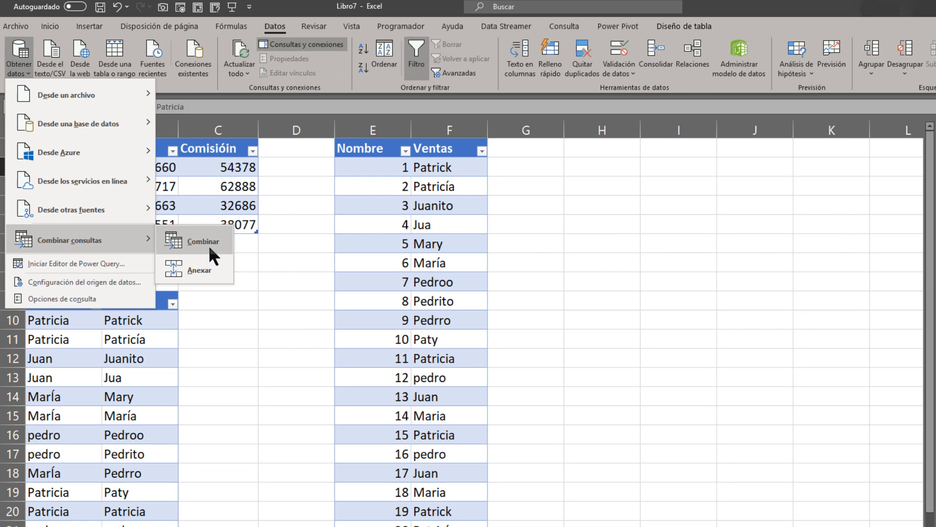
pyautogui.click(283, 242)
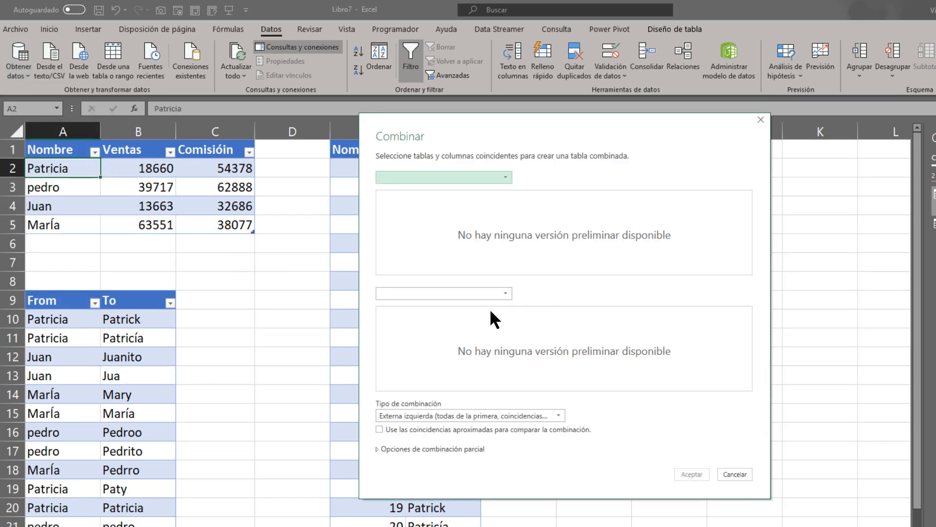
pyautogui.click(477, 176)
pyautogui.click(449, 190)
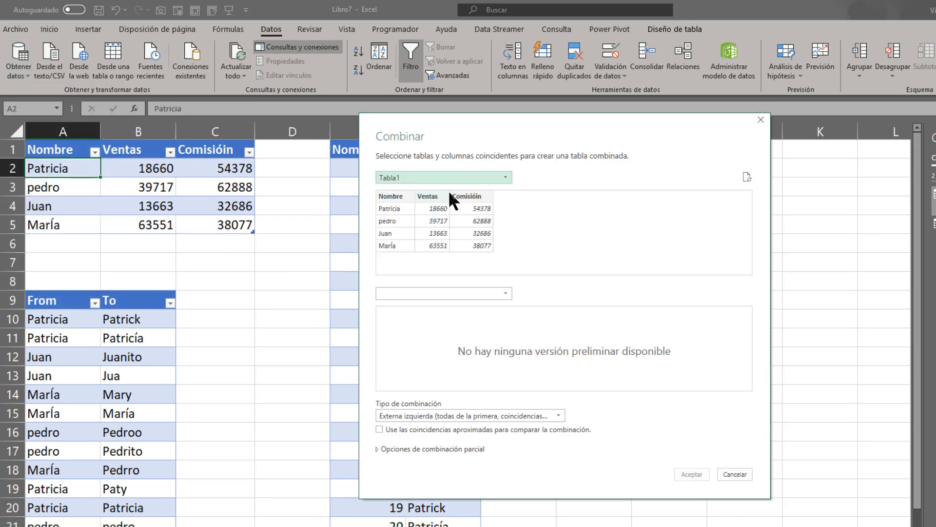
pyautogui.click(394, 195)
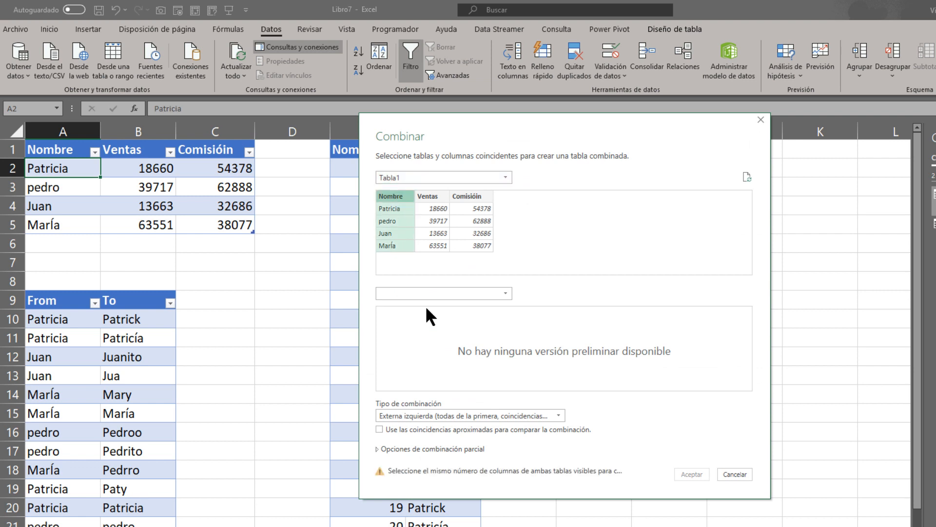
pyautogui.click(469, 293)
pyautogui.click(446, 319)
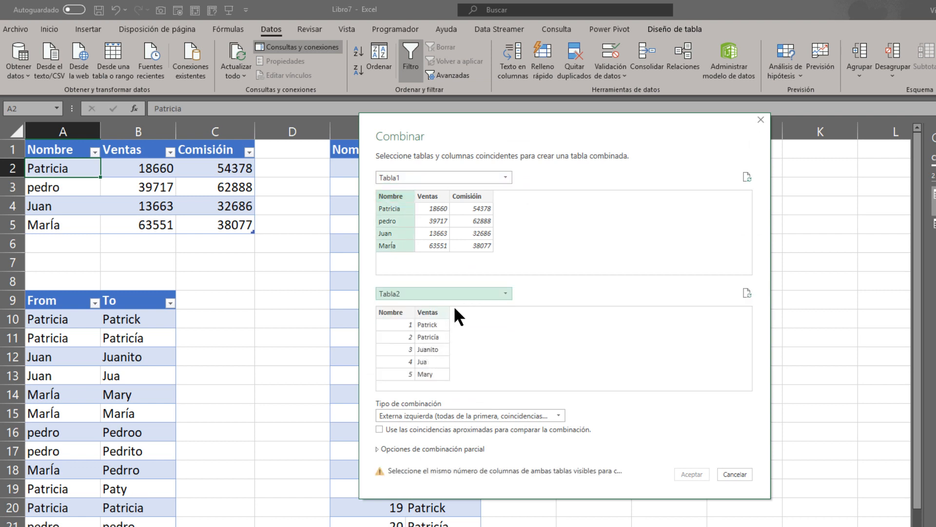
pyautogui.click(438, 312)
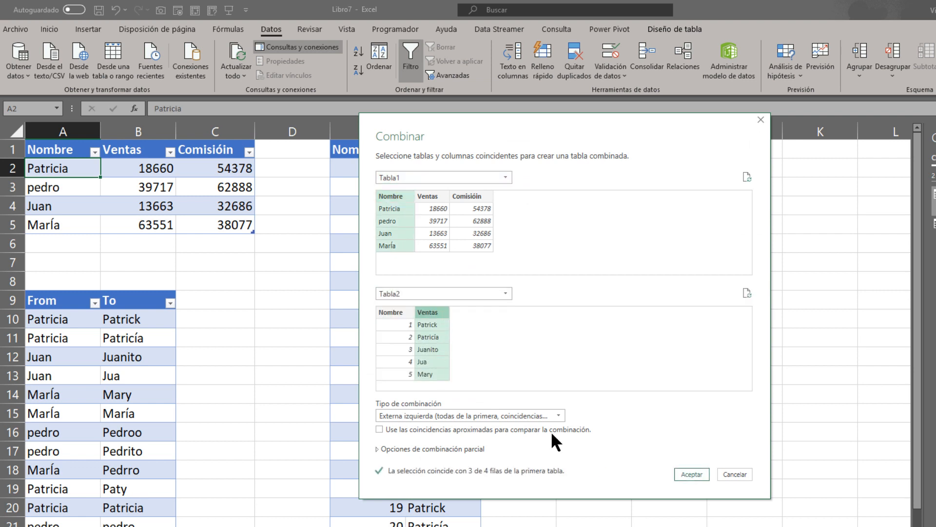
# Choose the Externa completa join with approximate matching and expand the partial-merge options
pyautogui.click(385, 416)
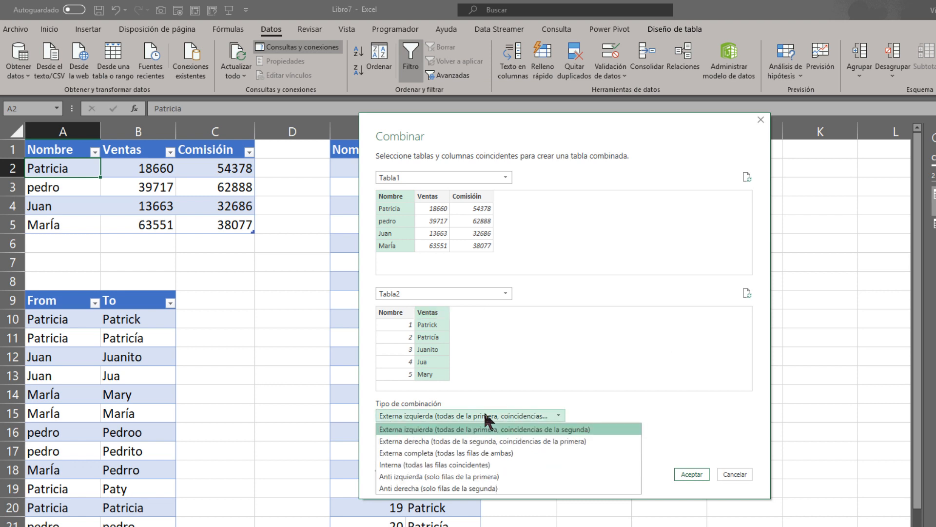
pyautogui.click(489, 453)
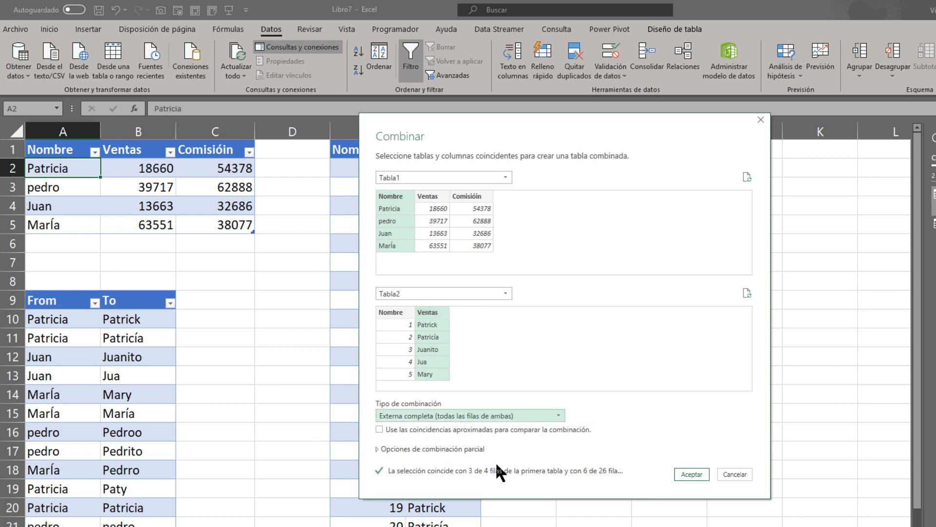
pyautogui.click(463, 429)
pyautogui.click(462, 449)
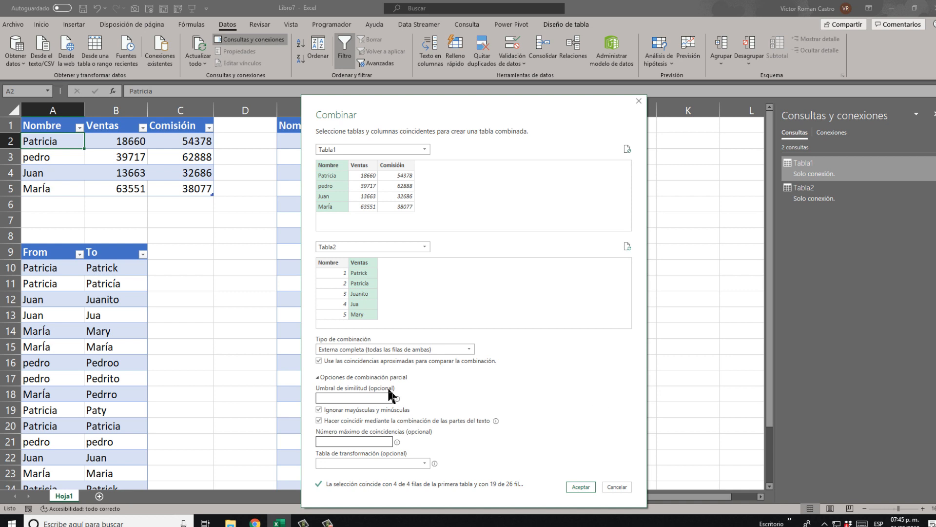
# Set the similarity threshold to .95 and create the merged query
pyautogui.moveTo(398, 399)
pyautogui.click(374, 398)
pyautogui.write('95')
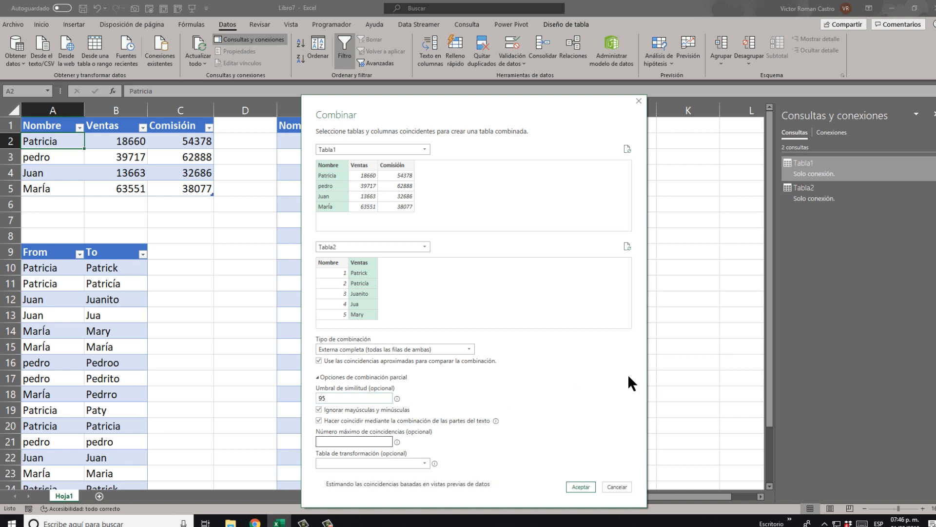
pyautogui.press('Home')
pyautogui.write('.')
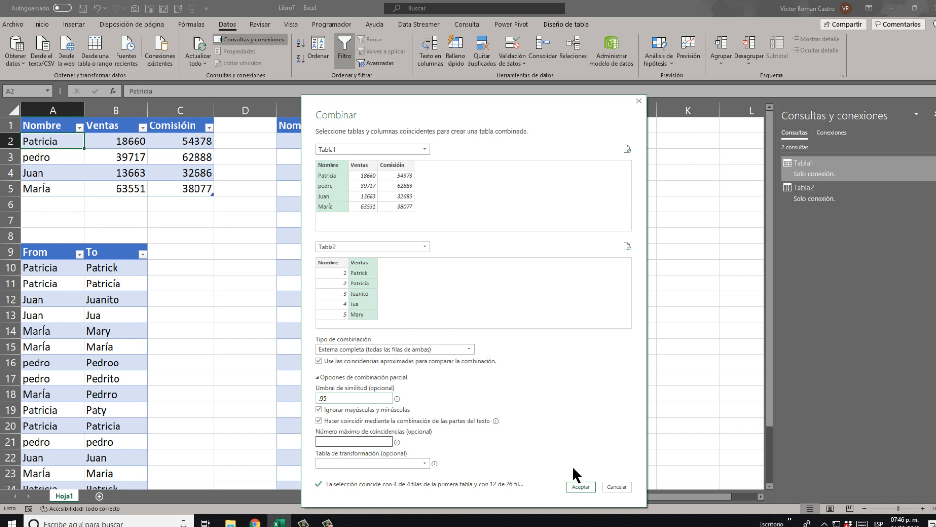
pyautogui.click(581, 487)
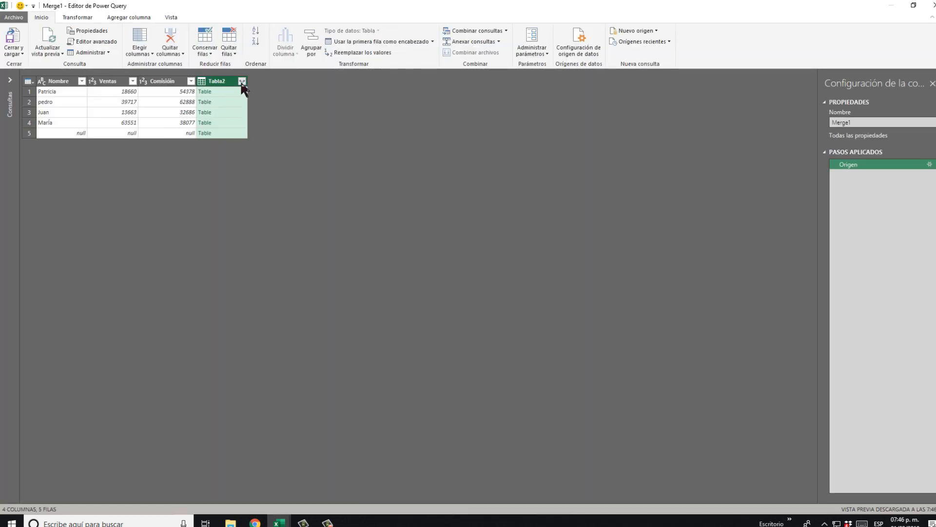
# Expand Tabla2 in the .95-threshold merge into Nombre and Ventas, and discard that query on returning to the worksheet
pyautogui.click(242, 81)
pyautogui.click(188, 191)
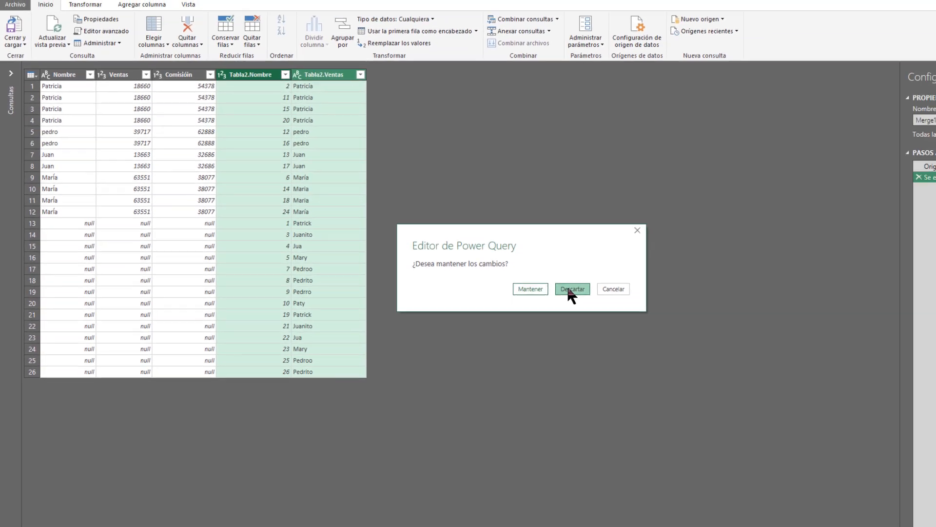
pyautogui.click(806, 356)
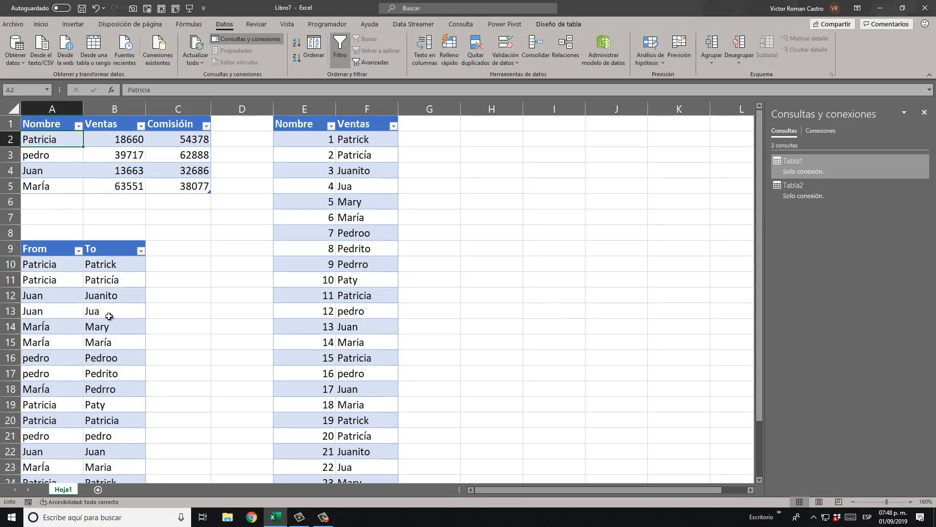
# Examine the From/To table in A9:B24, comparing the names in A2:A5 with the spelling variants in the To column
pyautogui.click(120, 320)
pyautogui.scroll(-3, 92, 375)
pyautogui.scroll(3, 74, 317)
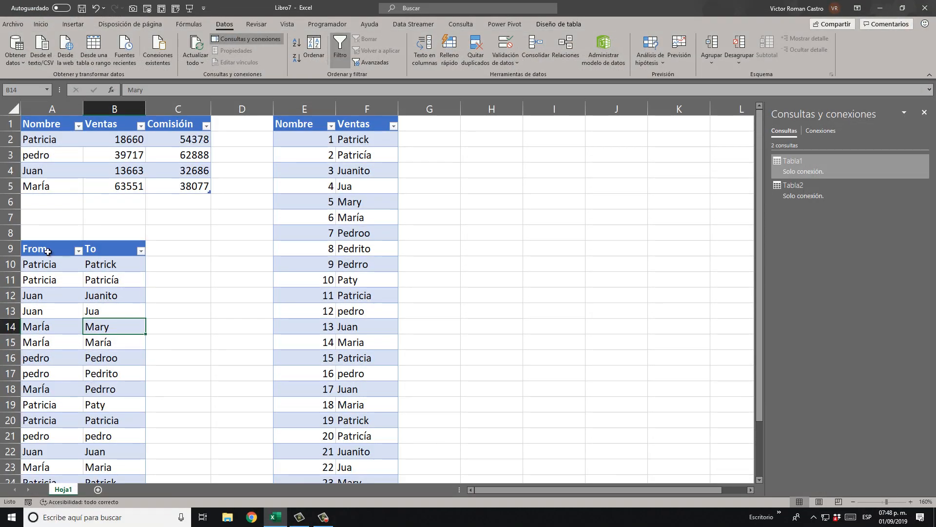
pyautogui.click(51, 248)
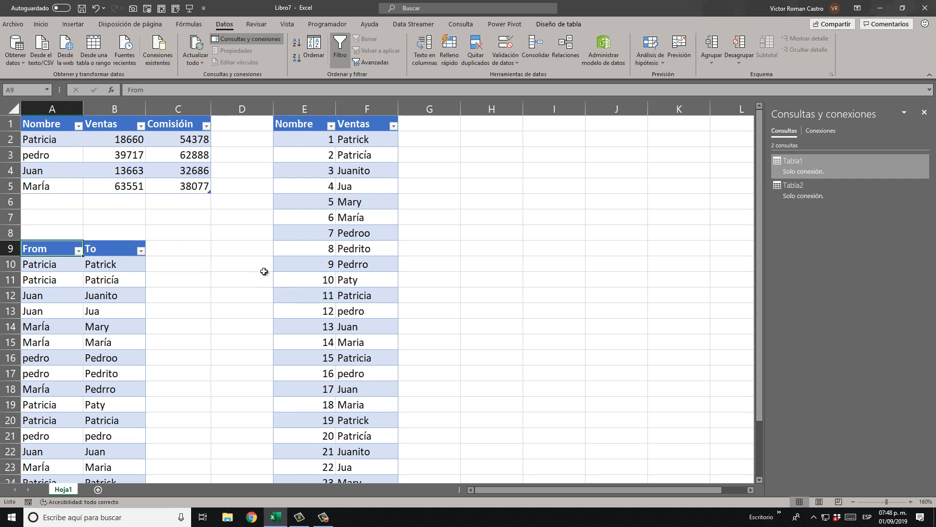
pyautogui.scroll(-4, 105, 366)
pyautogui.scroll(4, 153, 354)
pyautogui.click(47, 142)
pyautogui.moveTo(45, 173); pyautogui.dragTo(46, 194)
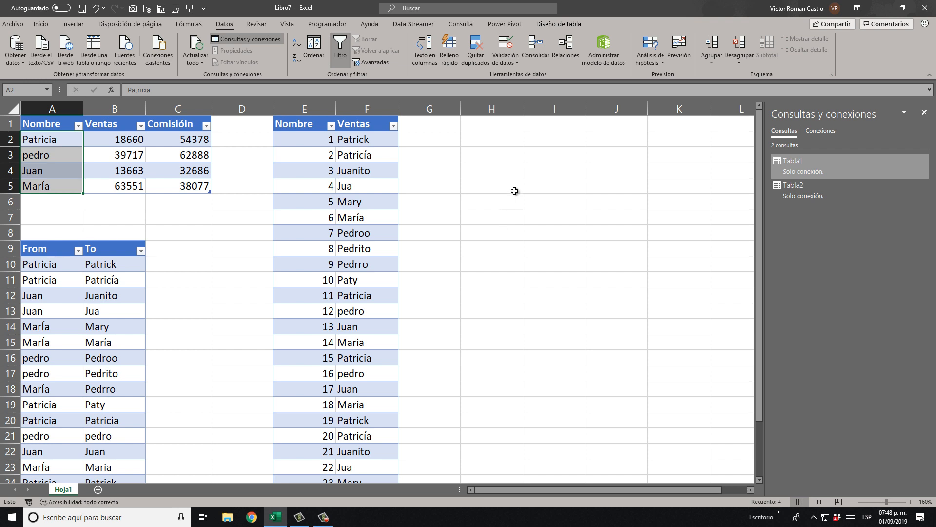
pyautogui.scroll(-1, 503, 219)
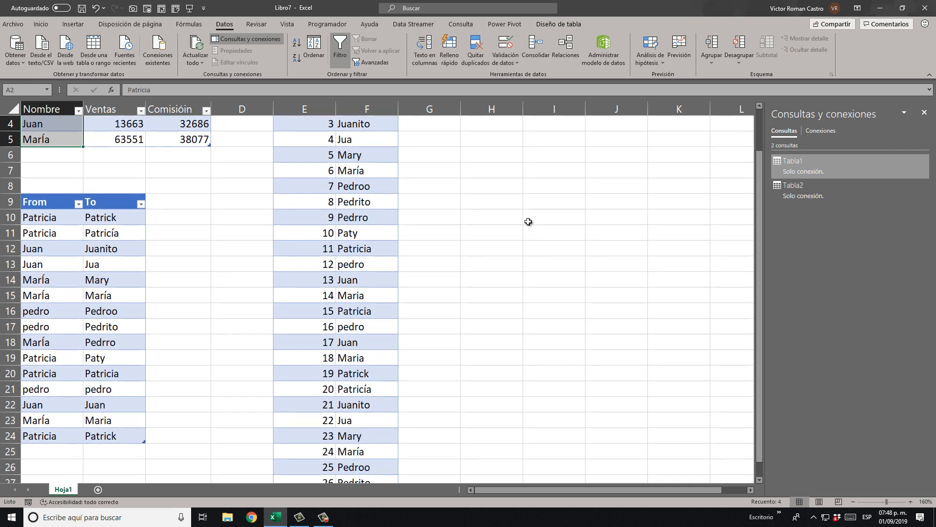
pyautogui.scroll(1, 514, 224)
pyautogui.click(117, 264)
pyautogui.click(137, 282)
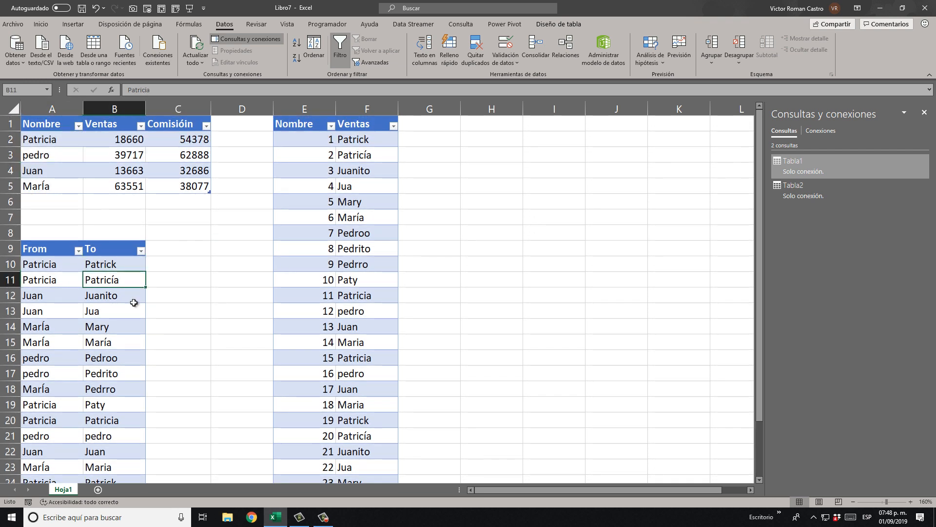
pyautogui.click(129, 297)
pyautogui.click(127, 312)
pyautogui.click(128, 332)
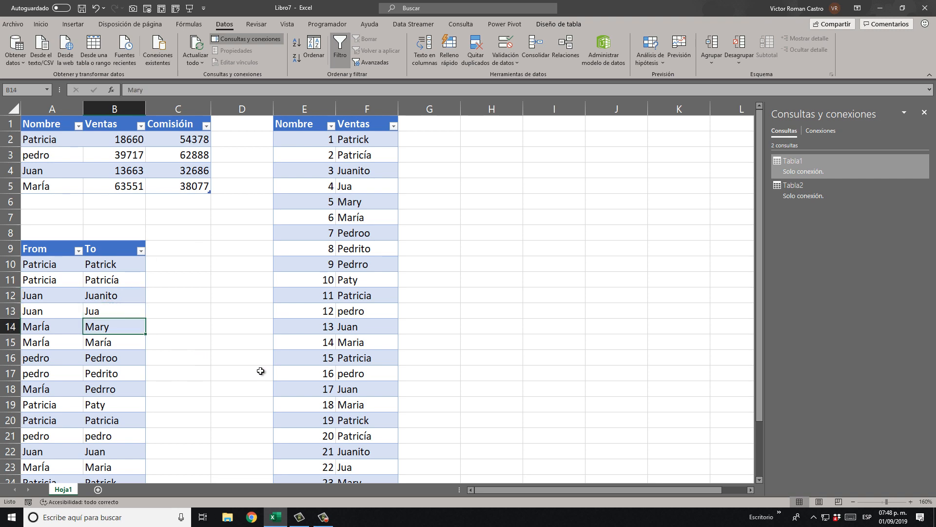
# Compare the name variants in the second table's Ventas column (E1:F27) with the entries in the From/To table
pyautogui.scroll(-4, 142, 351)
pyautogui.scroll(4, 134, 356)
pyautogui.scroll(-1, 237, 297)
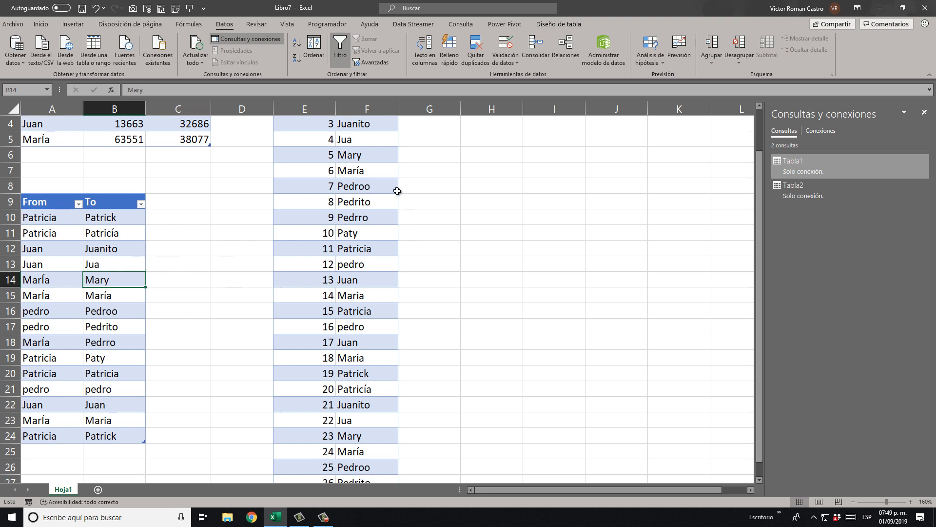
pyautogui.scroll(-3, 379, 245)
pyautogui.scroll(4, 385, 284)
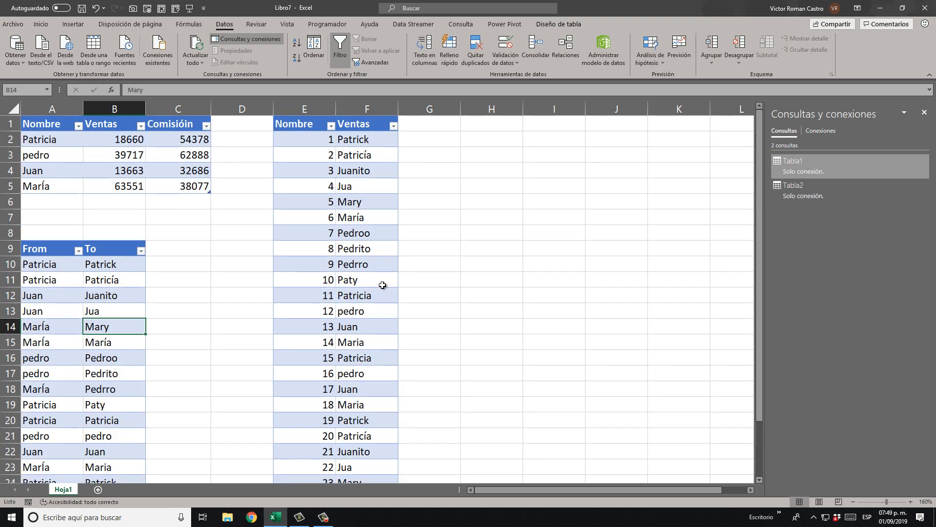
pyautogui.scroll(-4, 370, 232)
pyautogui.scroll(4, 370, 232)
pyautogui.scroll(-2, 420, 161)
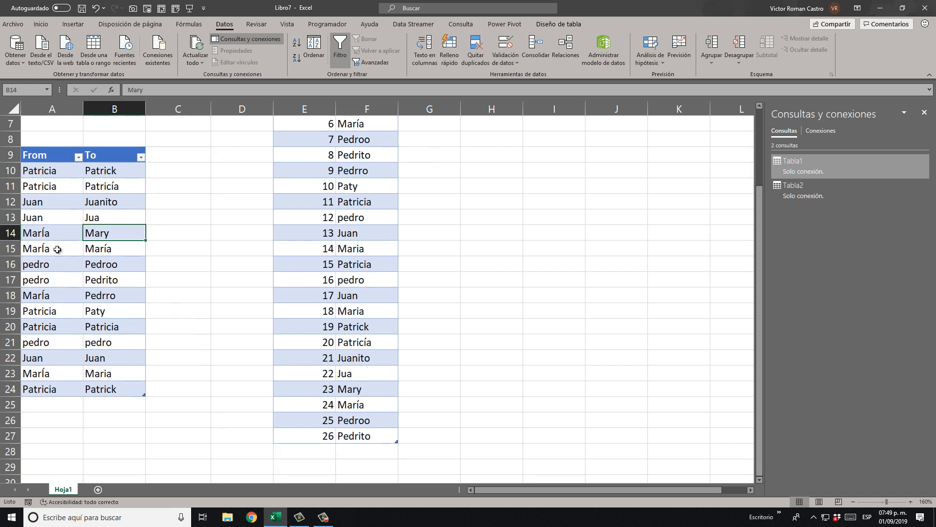
# Examine the name pairs in the From/To table row by row, along with its From and To column headings
pyautogui.click(50, 174)
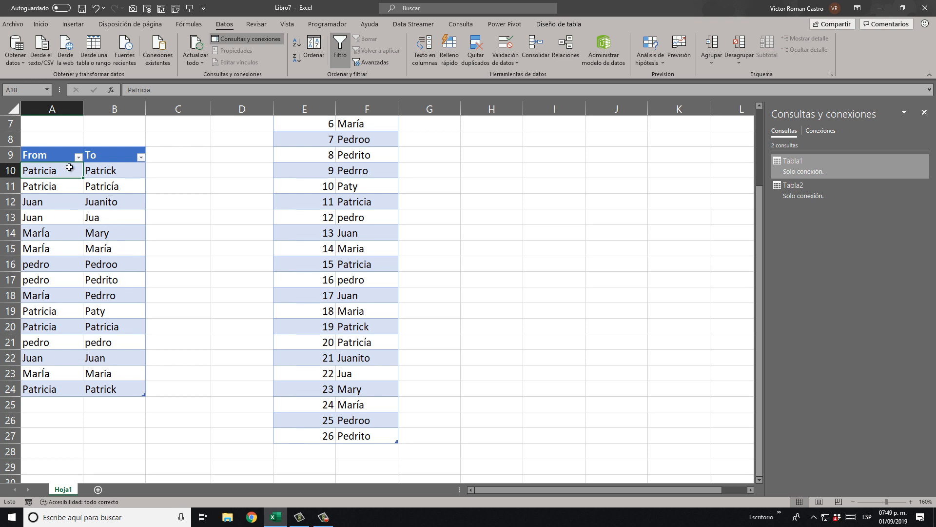
pyautogui.moveTo(69, 167); pyautogui.dragTo(114, 185)
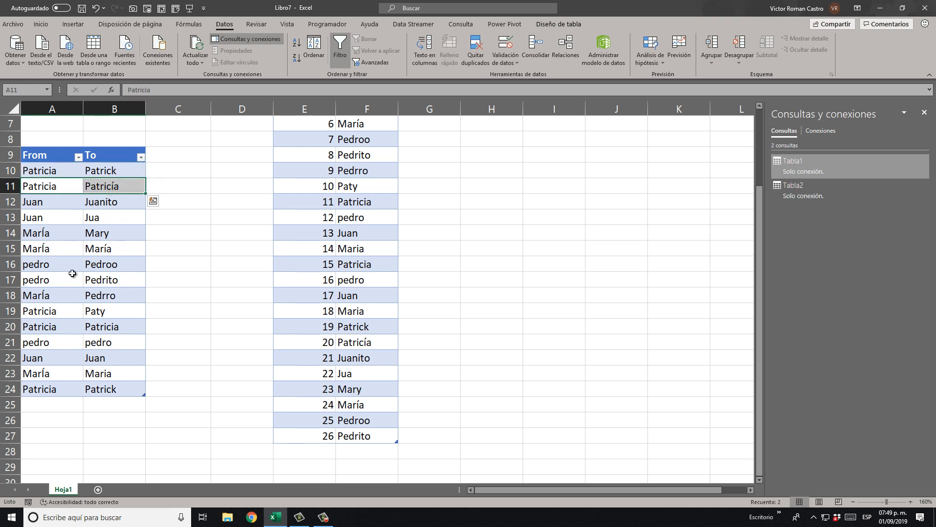
pyautogui.moveTo(74, 308); pyautogui.dragTo(87, 310)
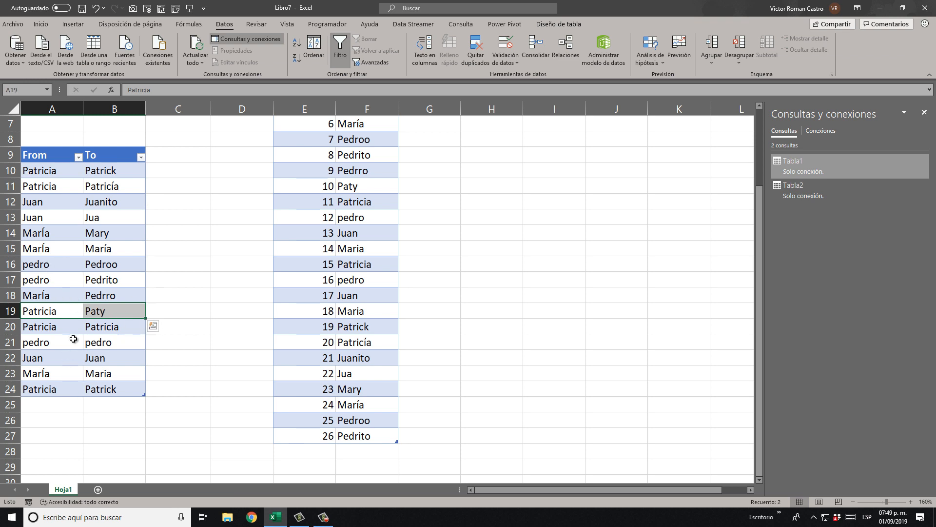
pyautogui.moveTo(69, 328); pyautogui.dragTo(113, 330)
pyautogui.click(98, 348)
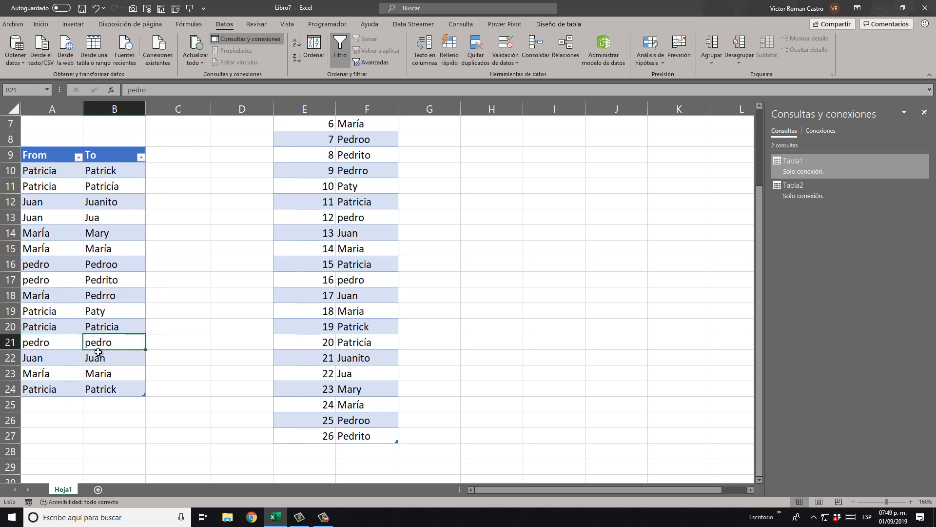
pyautogui.click(59, 204)
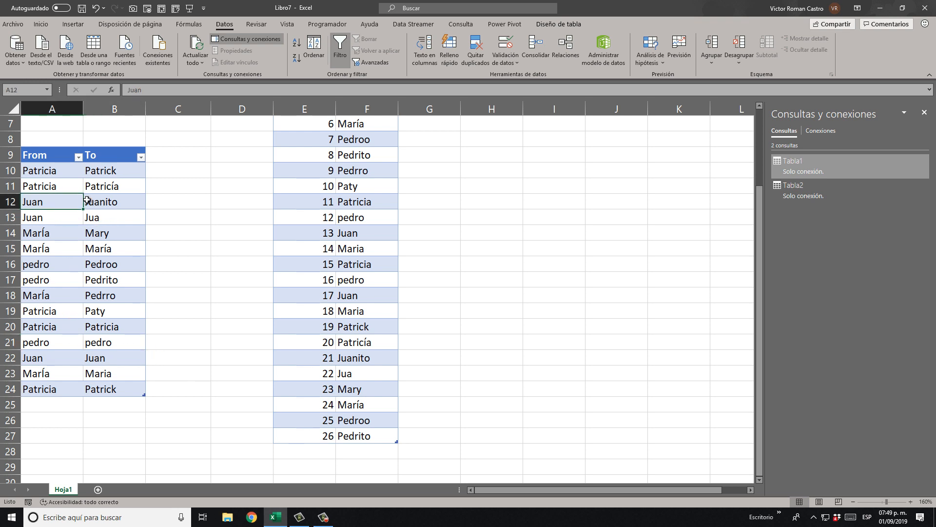
pyautogui.moveTo(86, 200); pyautogui.dragTo(105, 217)
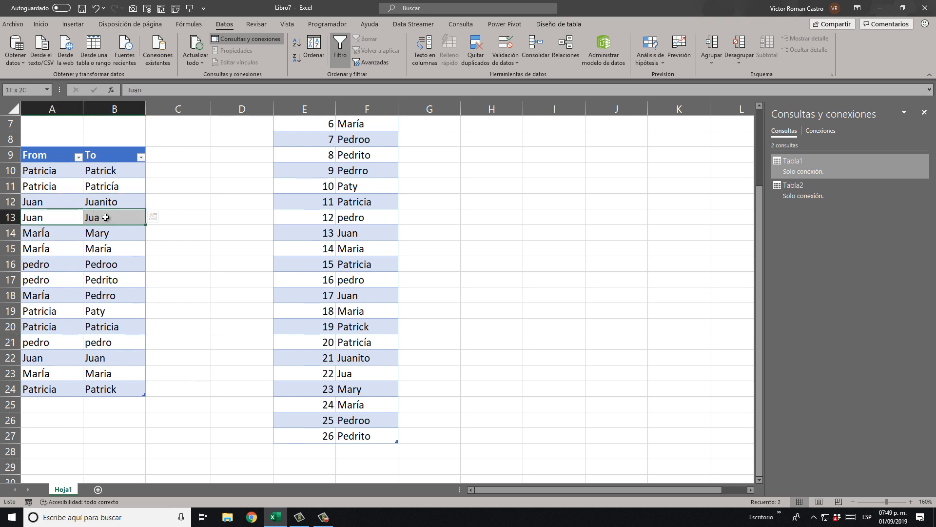
pyautogui.moveTo(60, 359); pyautogui.dragTo(108, 362)
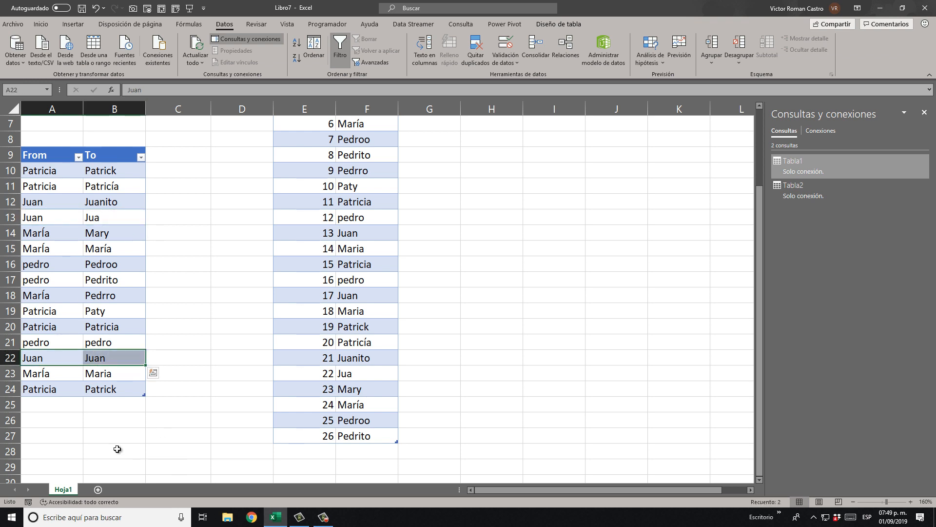
pyautogui.moveTo(105, 389); pyautogui.dragTo(58, 389)
pyautogui.moveTo(58, 348); pyautogui.dragTo(49, 155)
pyautogui.click(49, 156)
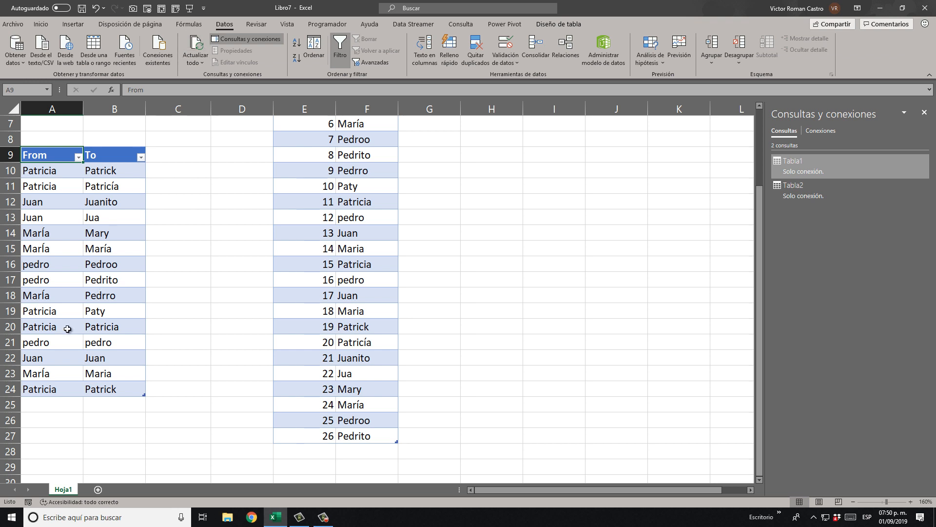
pyautogui.click(117, 156)
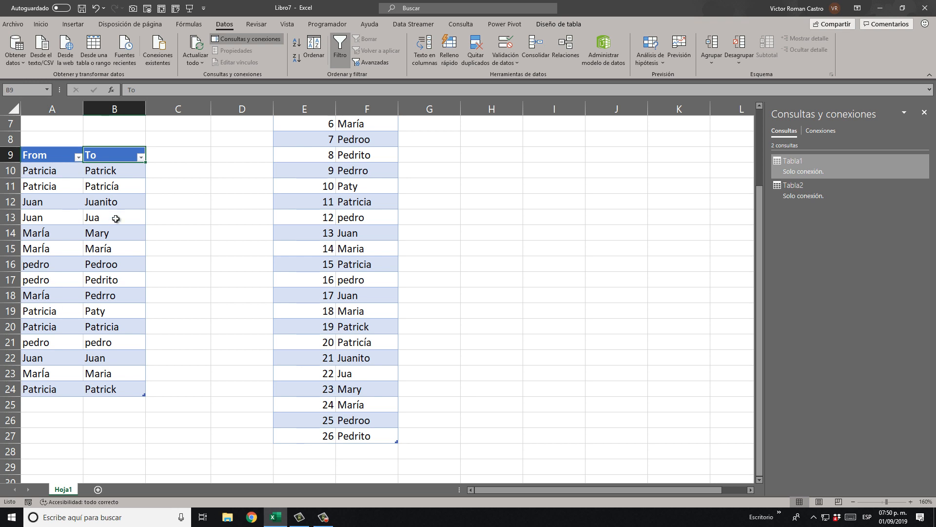
# Load the From/To table into Power Query and save it as a connection-only query
pyautogui.click(46, 191)
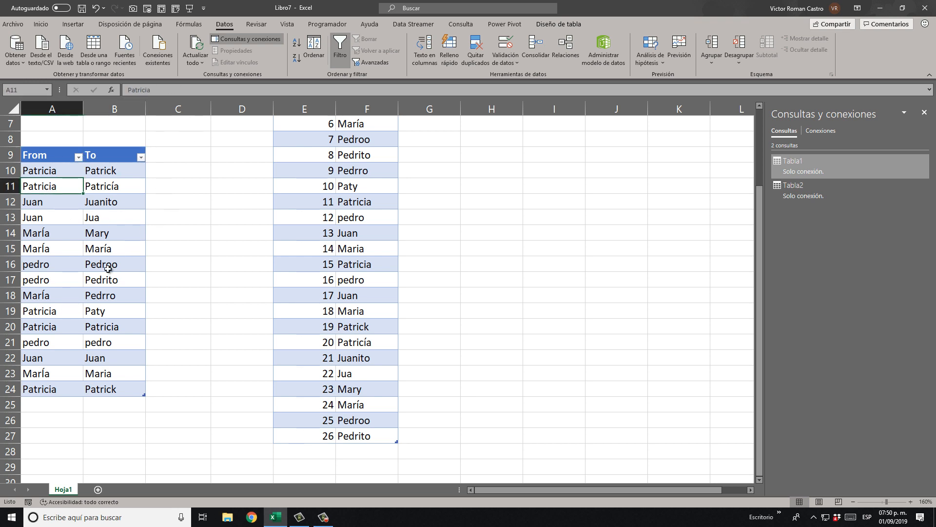
pyautogui.click(96, 45)
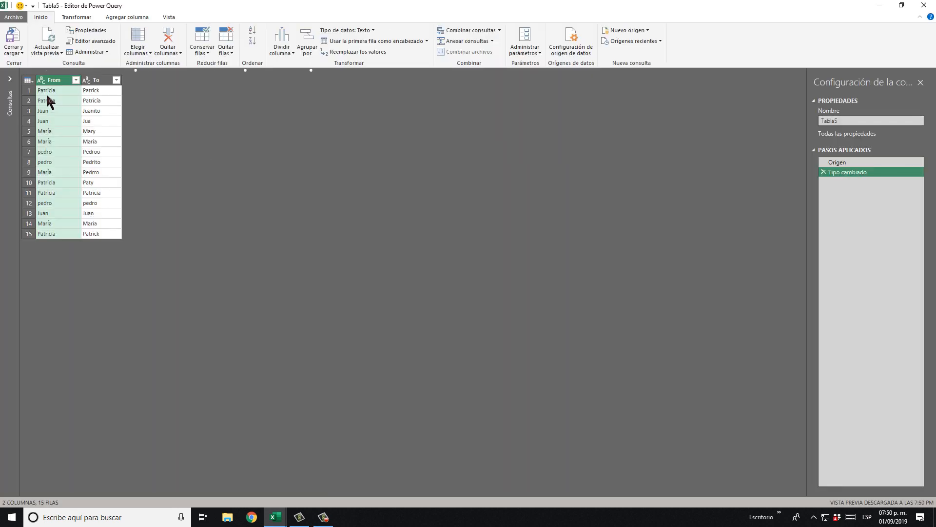
pyautogui.click(22, 53)
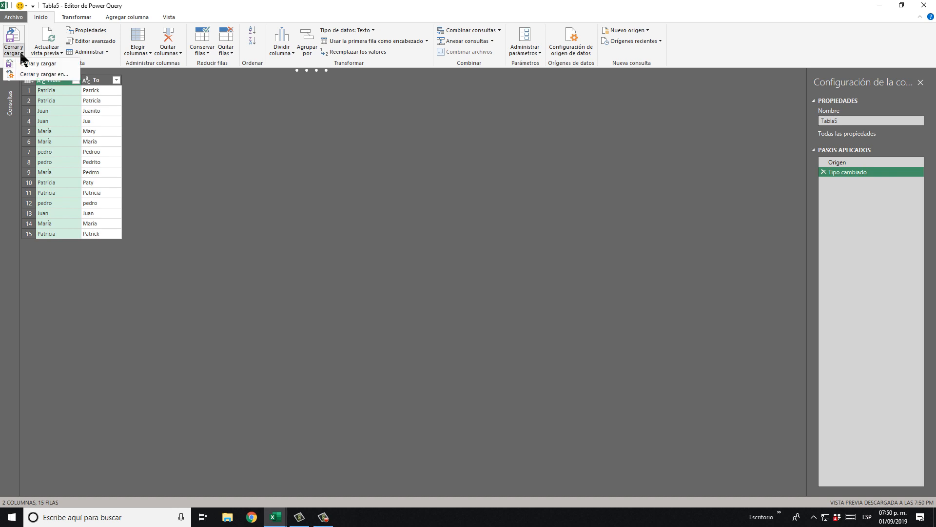
pyautogui.click(43, 74)
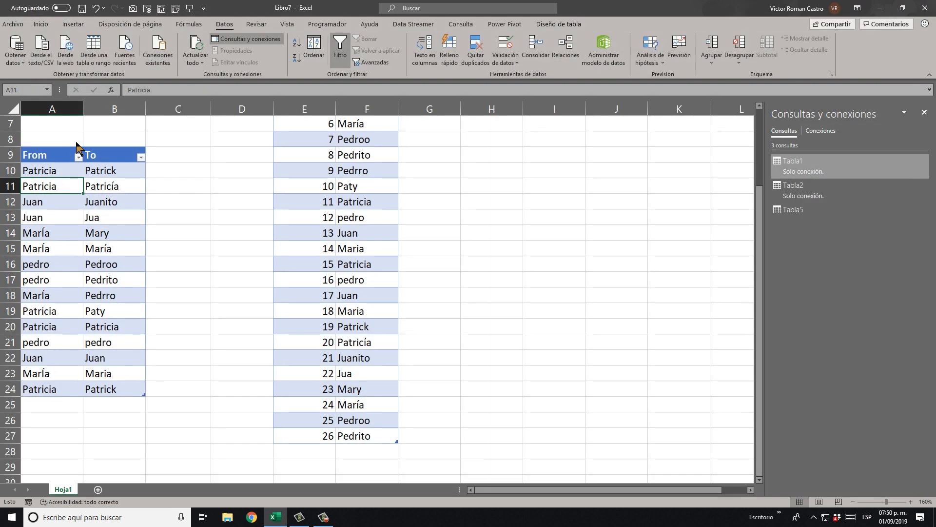
pyautogui.click(188, 253)
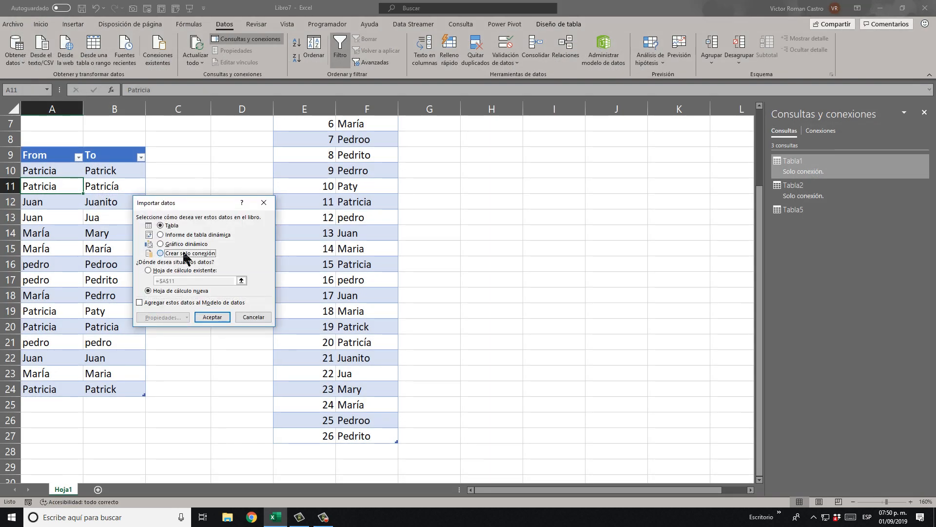
pyautogui.click(212, 317)
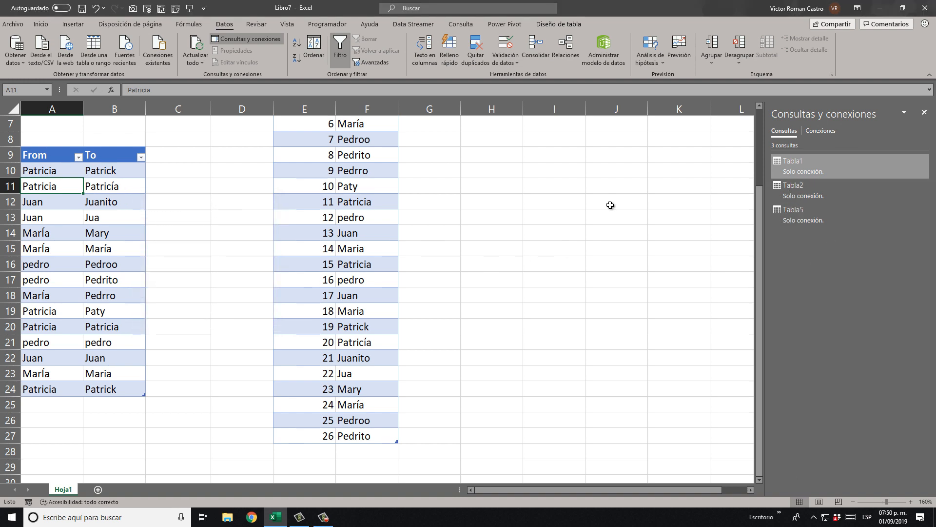
# Start a query merge matching the Nombre column of Tabla1 with the Ventas column of Tabla2
pyautogui.scroll(2, 126, 238)
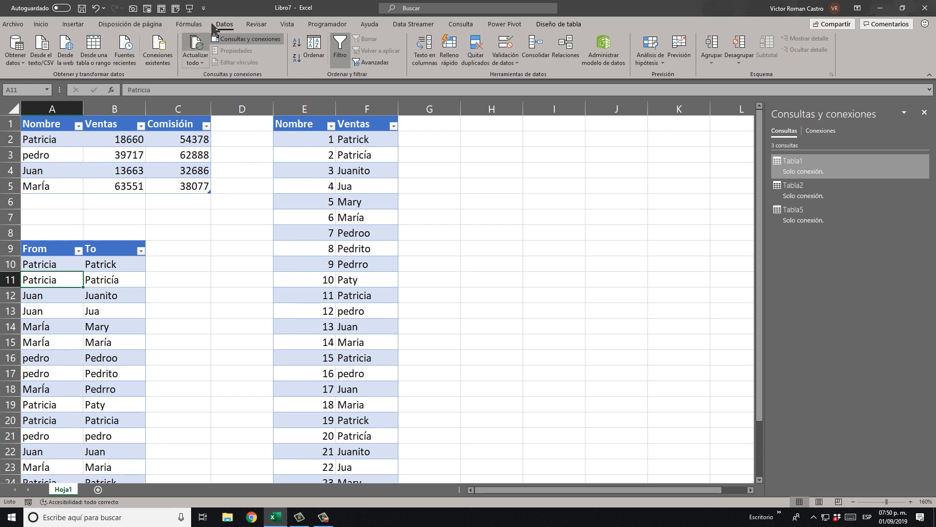
pyautogui.click(18, 63)
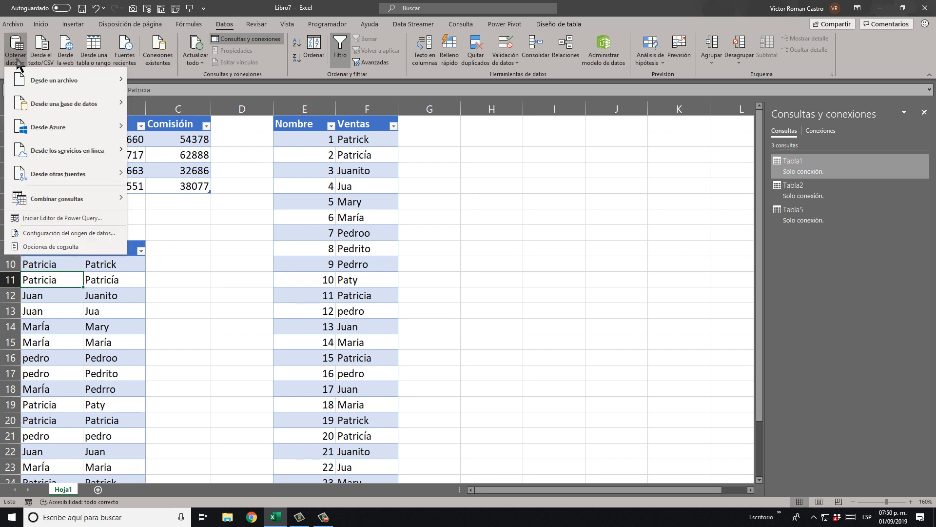
pyautogui.moveTo(81, 199)
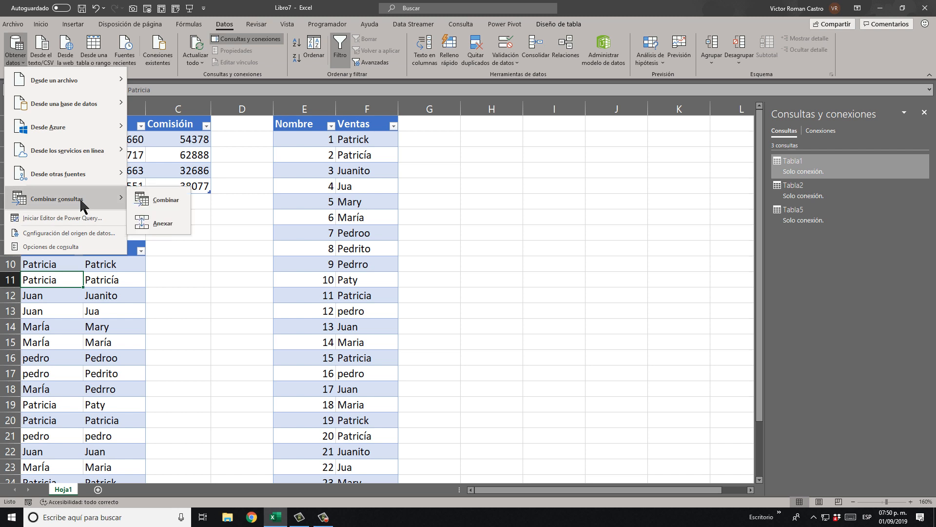
pyautogui.click(165, 200)
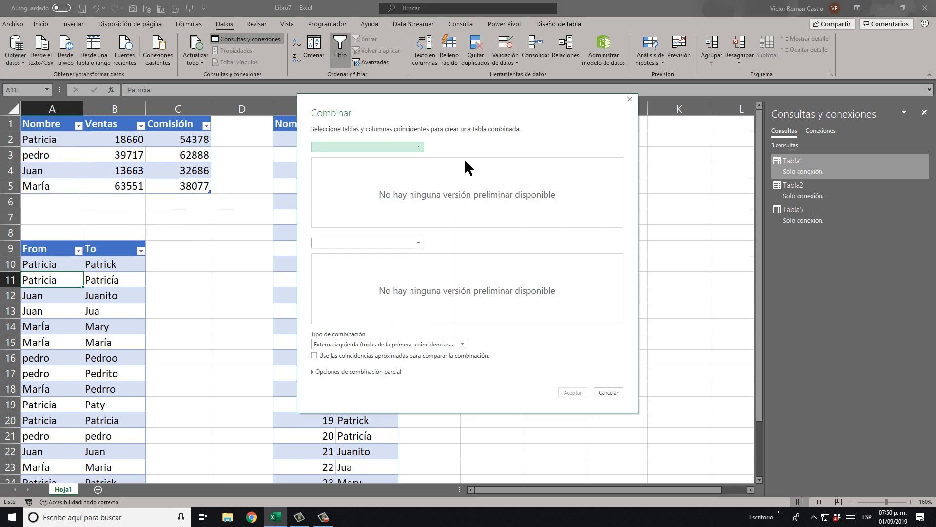
pyautogui.click(422, 145)
pyautogui.click(385, 153)
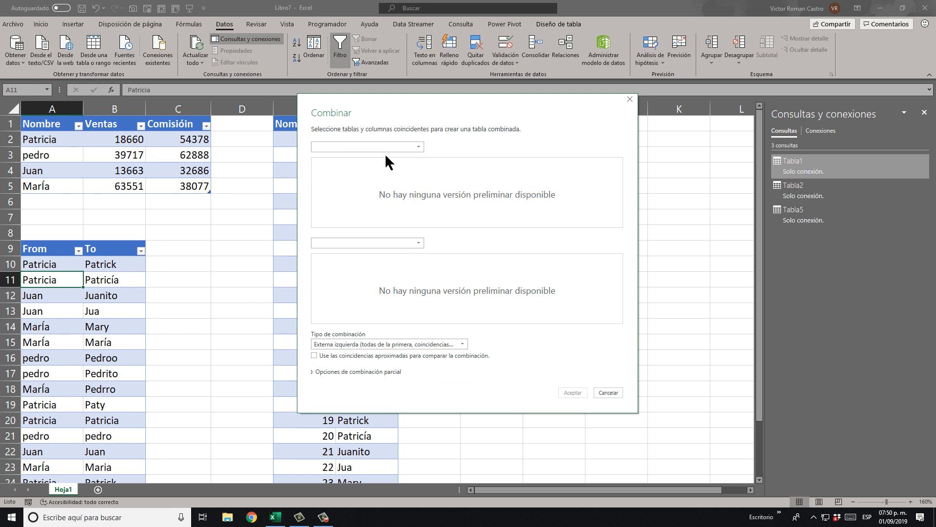
pyautogui.click(329, 164)
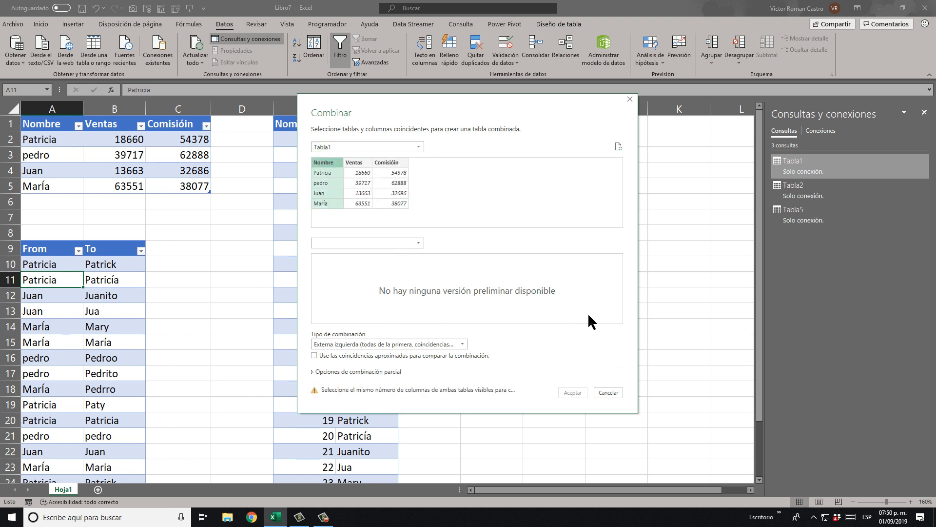
pyautogui.click(393, 245)
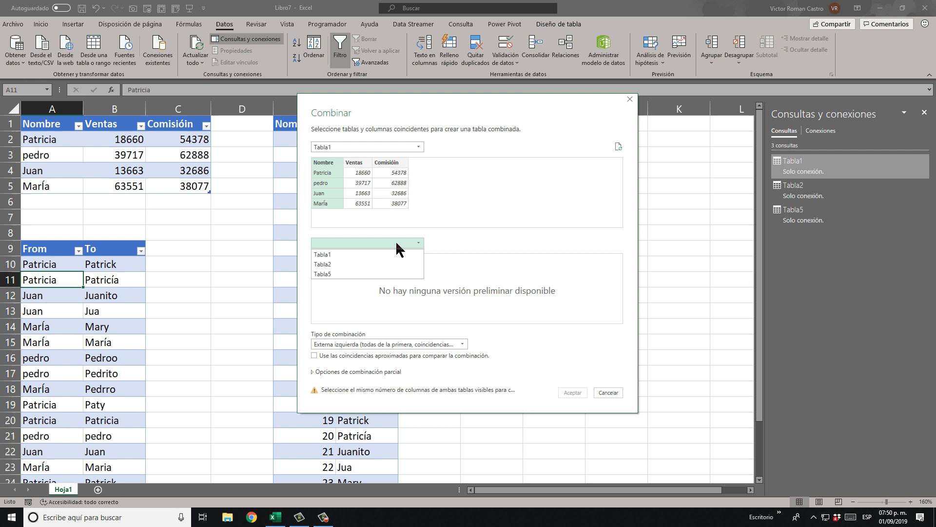
pyautogui.click(371, 257)
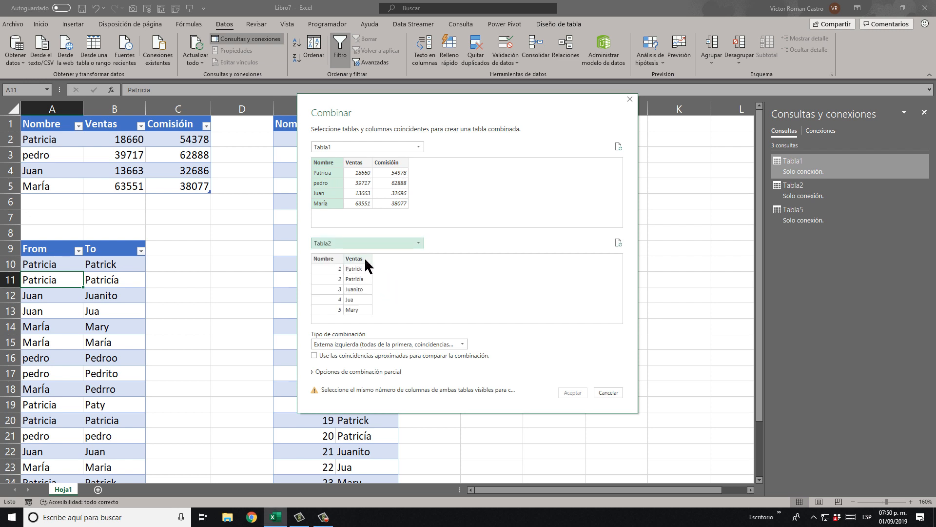
pyautogui.click(364, 256)
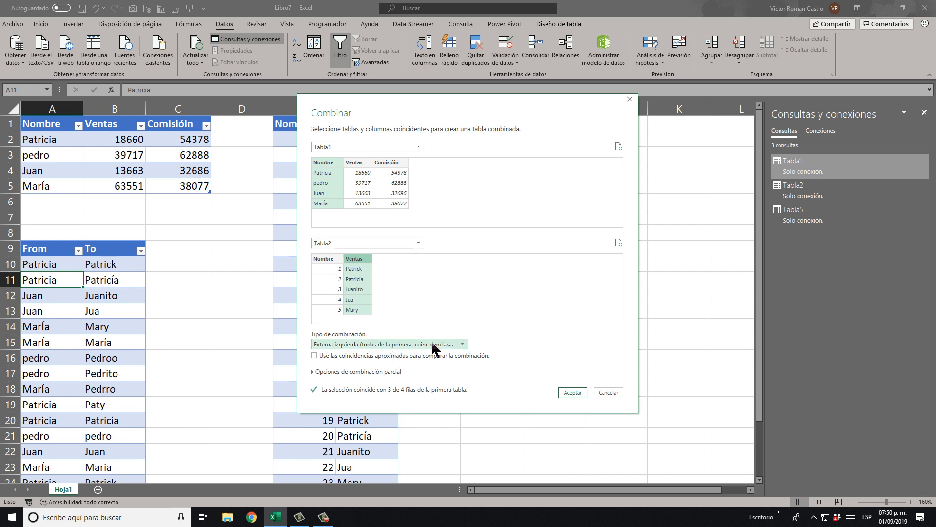
# Set the join type to Externa completa and enable approximate matching for the merge
pyautogui.click(380, 344)
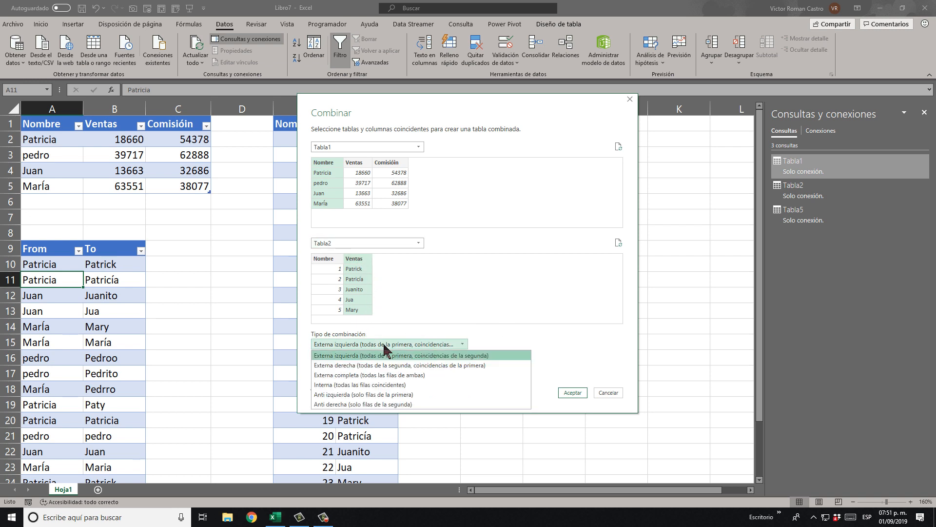
pyautogui.click(386, 375)
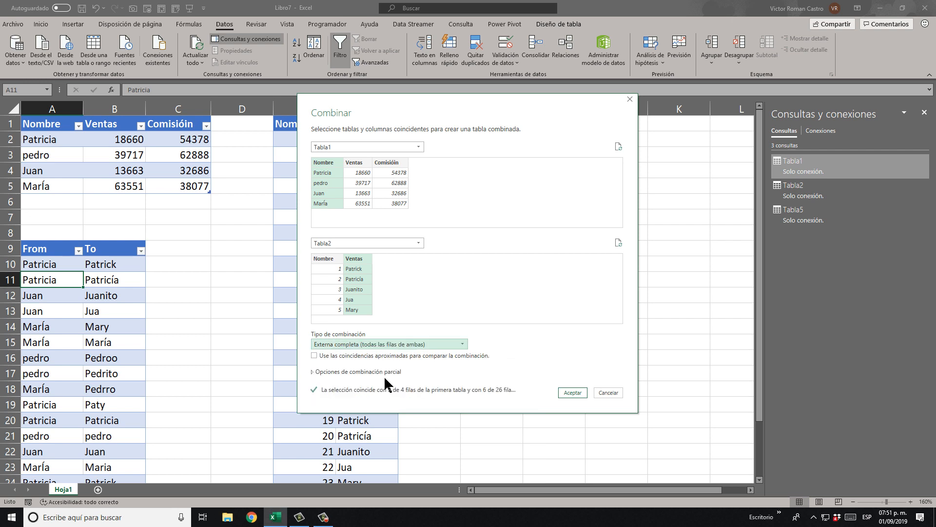
pyautogui.click(347, 358)
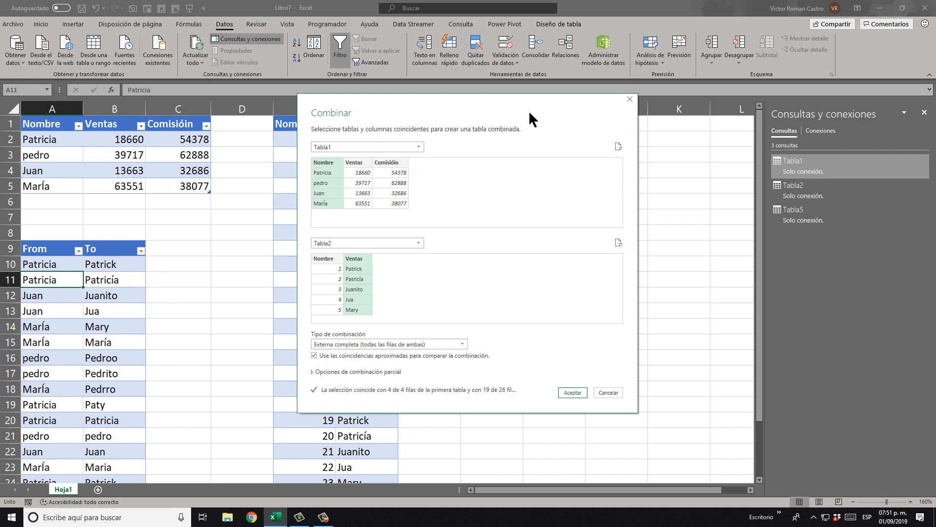
# Choose Tabla5 as the transformation table in the approximate matching options and create the merge
pyautogui.moveTo(529, 110); pyautogui.dragTo(533, 48)
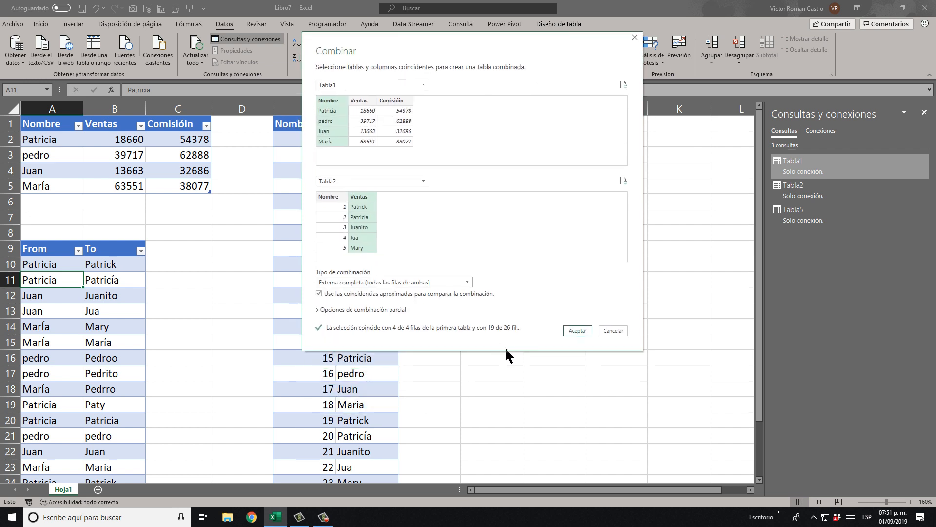
pyautogui.click(377, 310)
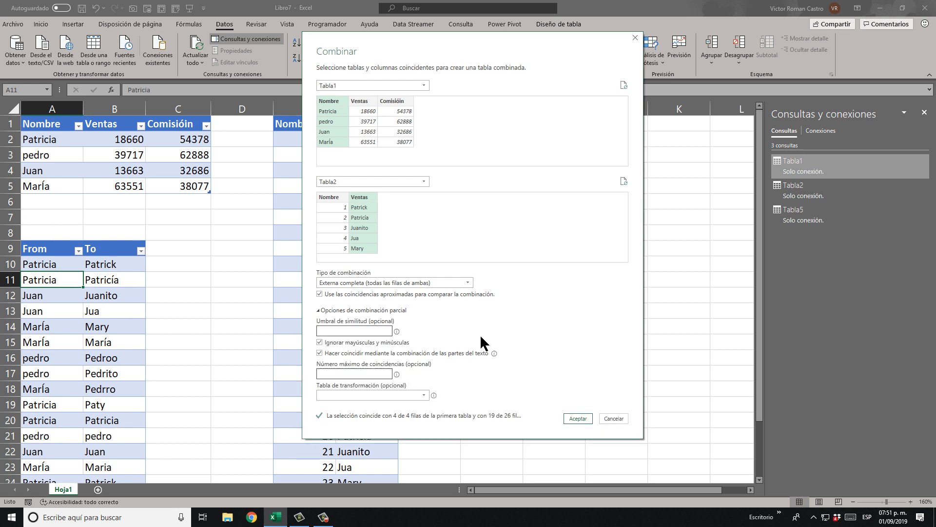
pyautogui.click(414, 395)
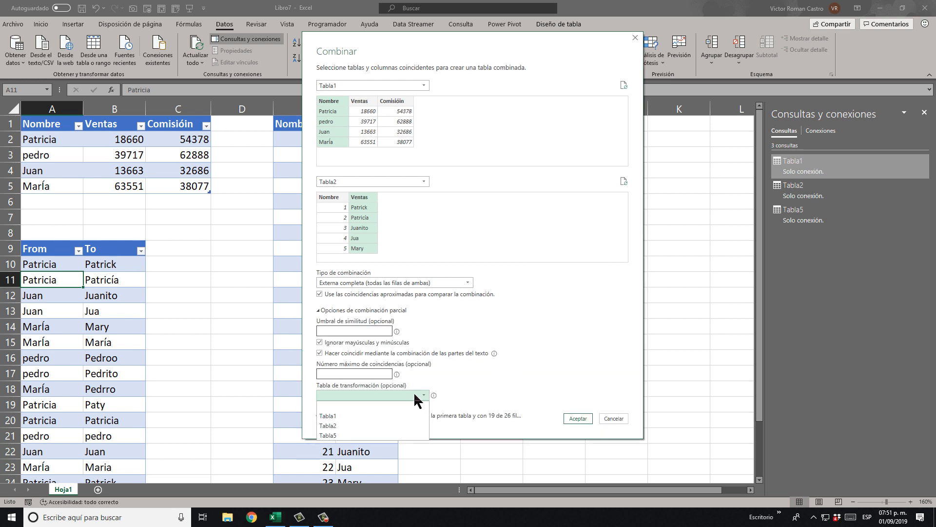
pyautogui.click(414, 392)
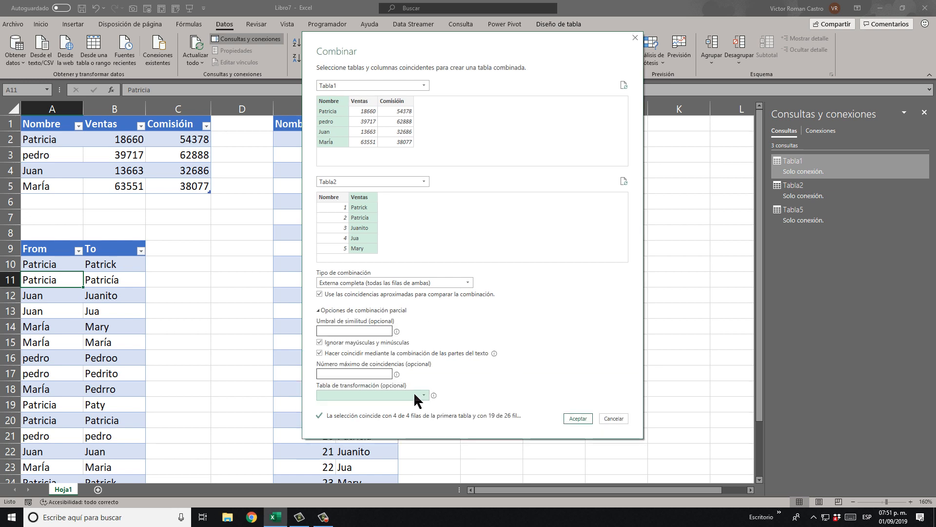
pyautogui.click(414, 392)
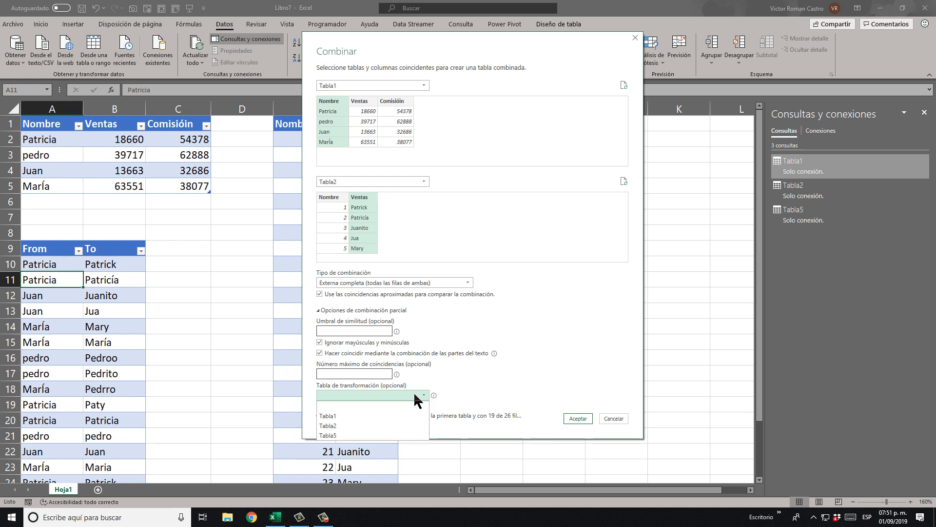
pyautogui.click(402, 432)
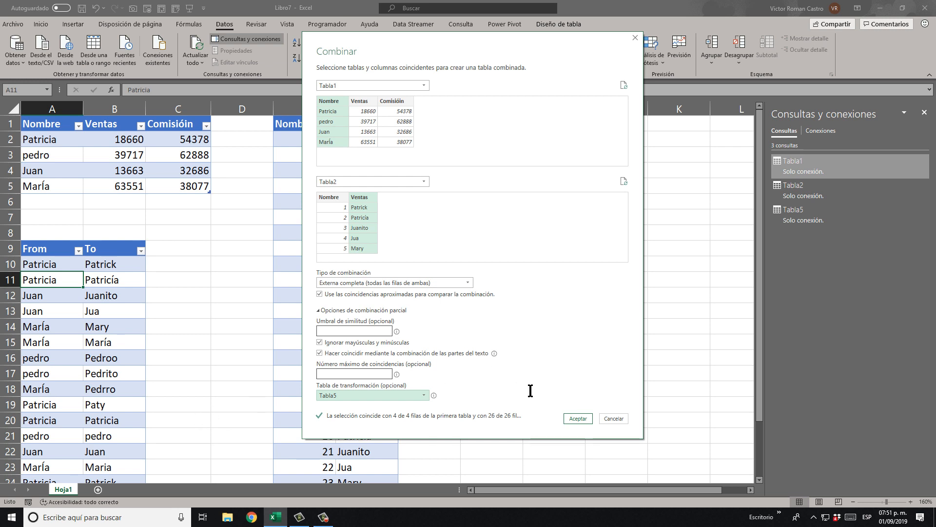
pyautogui.click(570, 414)
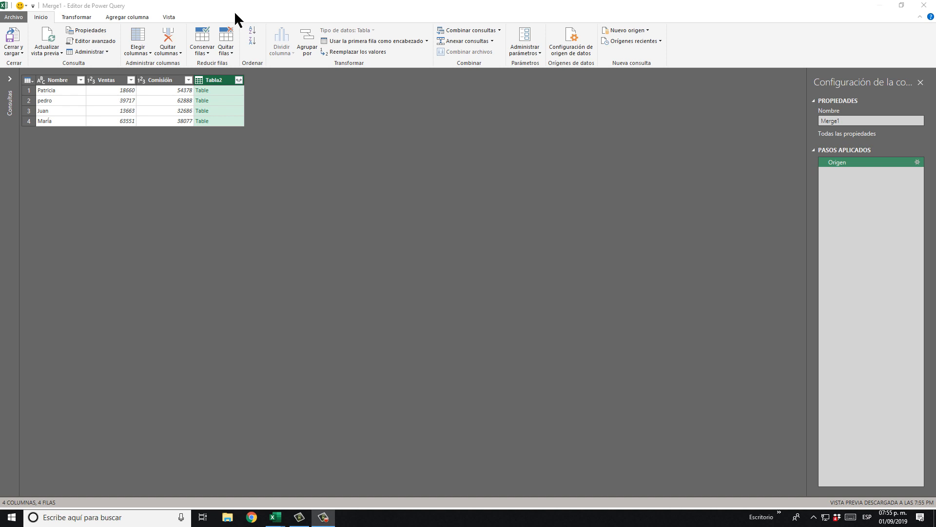
# Expand the Tabla2 column into Nombre and Ventas with the original column name as prefix, and check the matched name variants in the rows
pyautogui.click(238, 80)
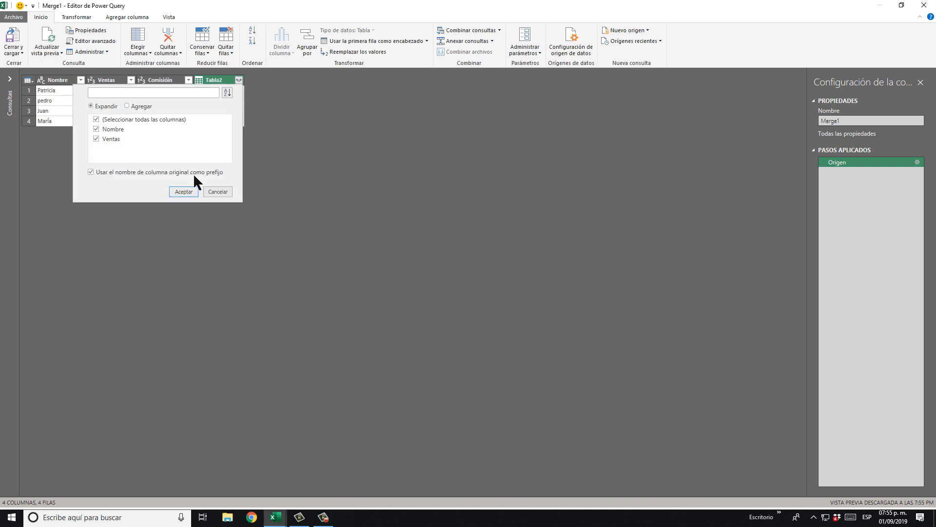
pyautogui.click(192, 194)
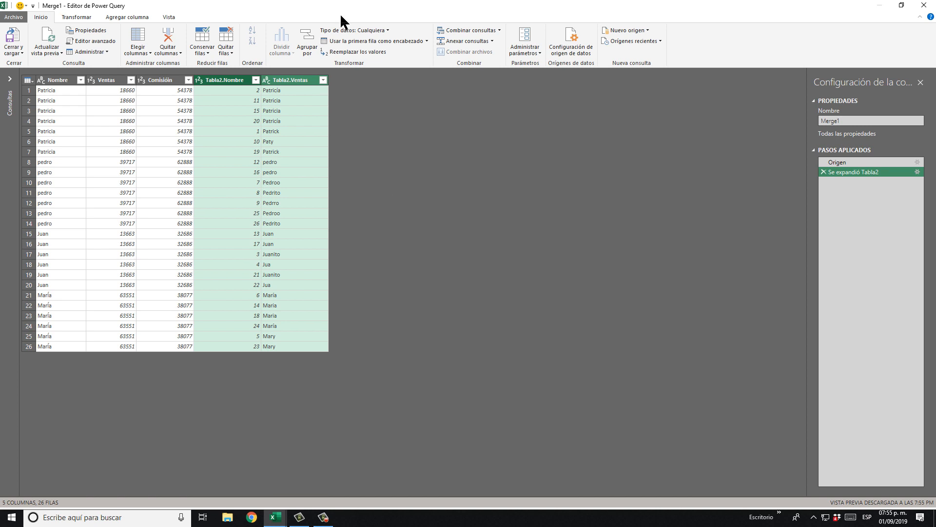
pyautogui.click(29, 141)
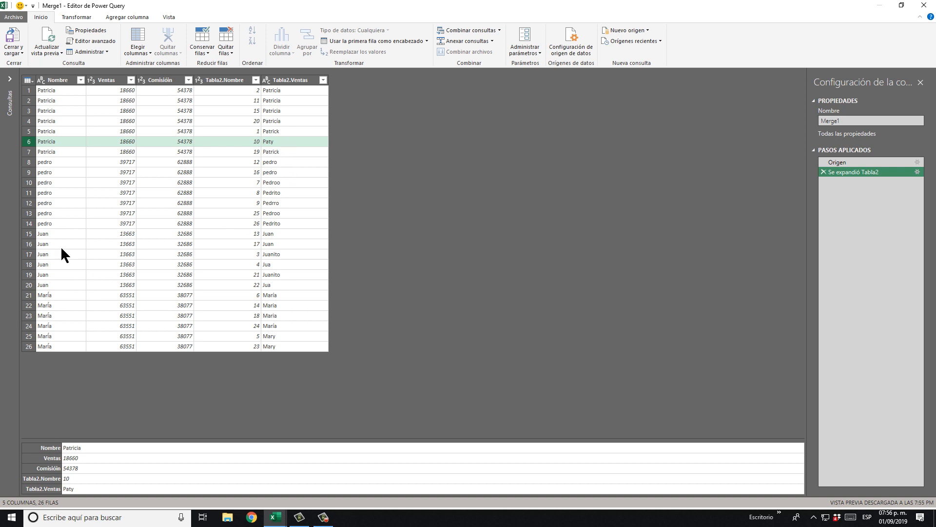
pyautogui.click(285, 242)
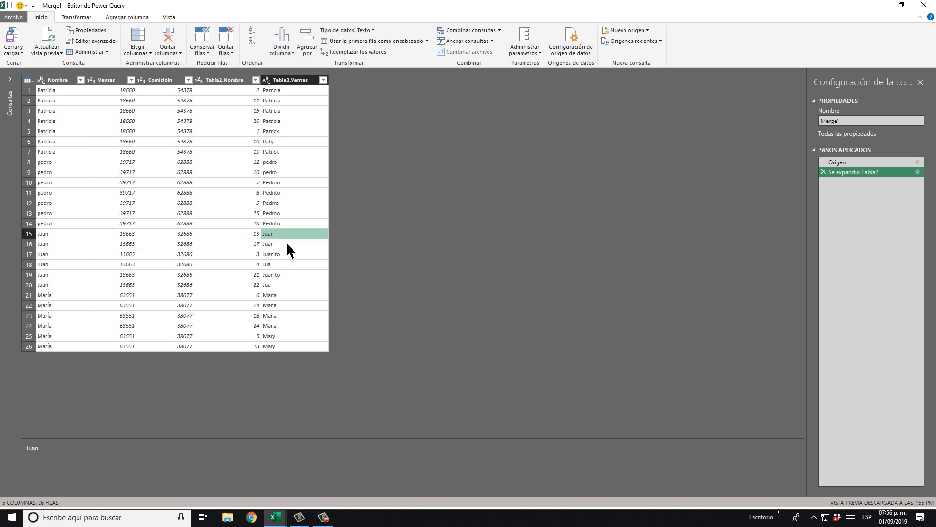
pyautogui.click(290, 254)
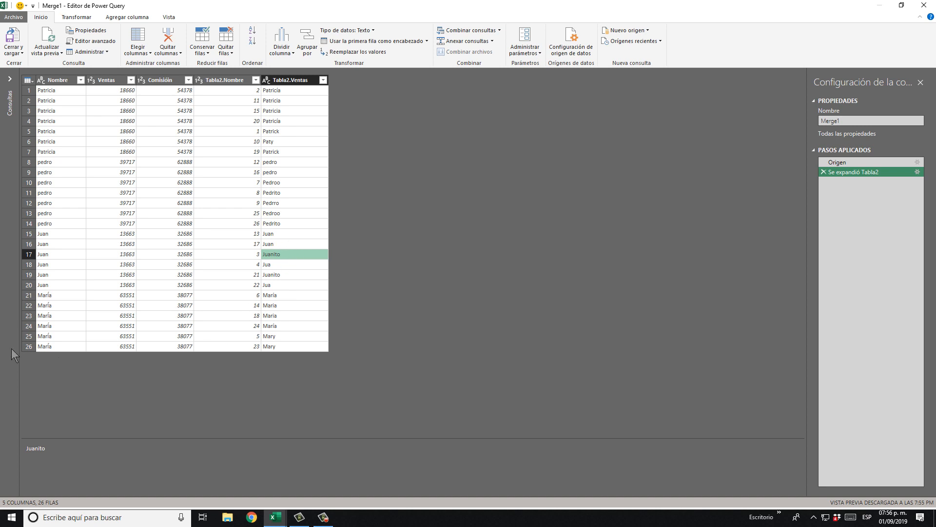
pyautogui.click(30, 338)
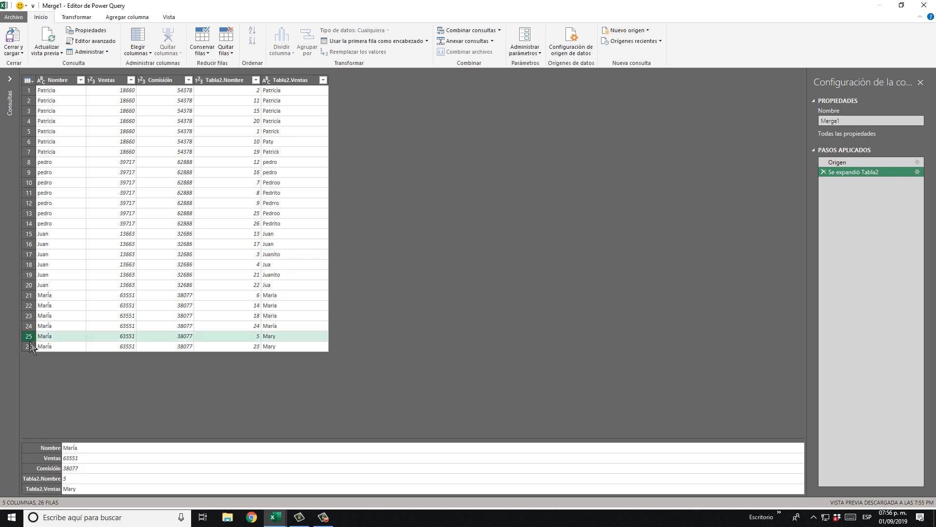